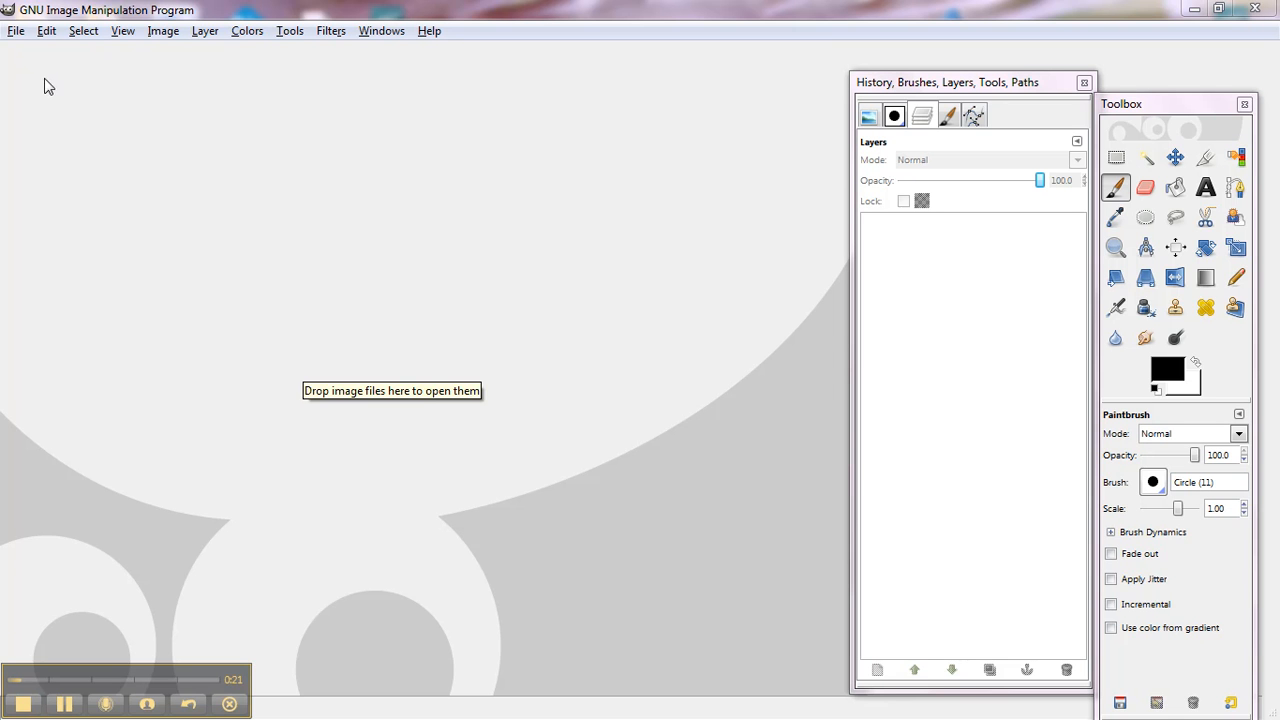
# Create a new image 256 pixels wide and 256 pixels high
pyautogui.click(16, 31)
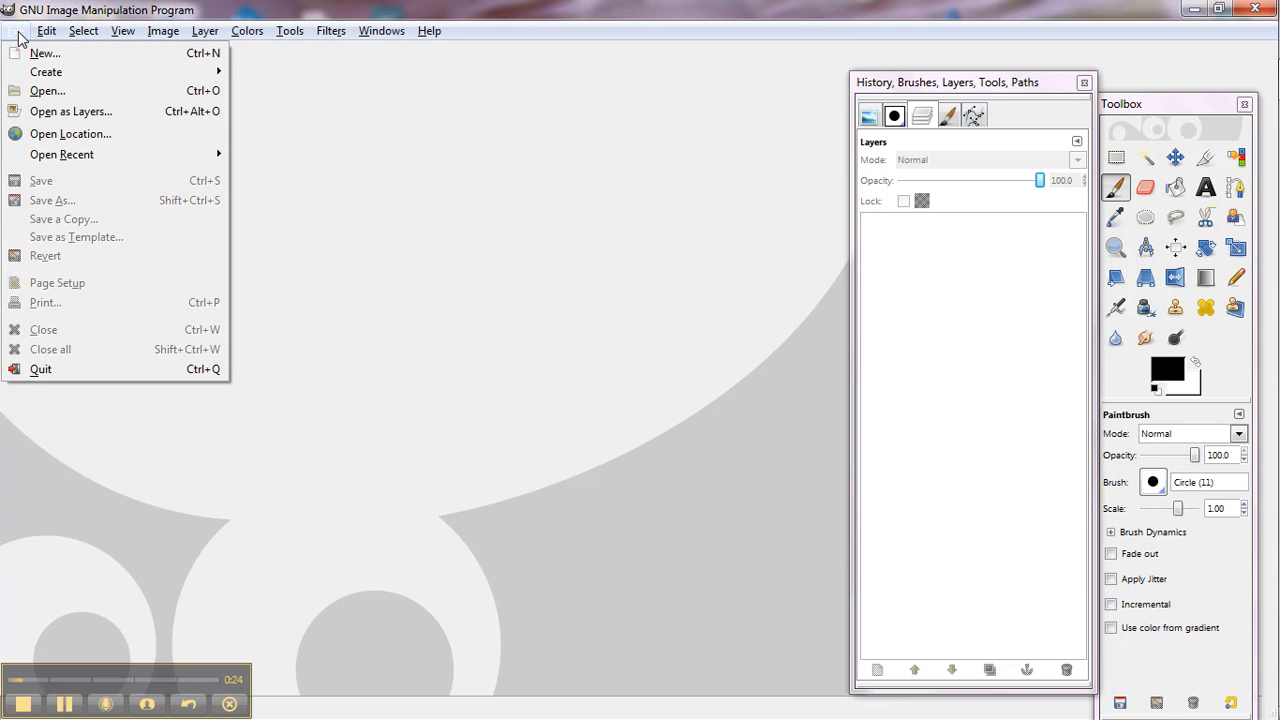
pyautogui.click(36, 62)
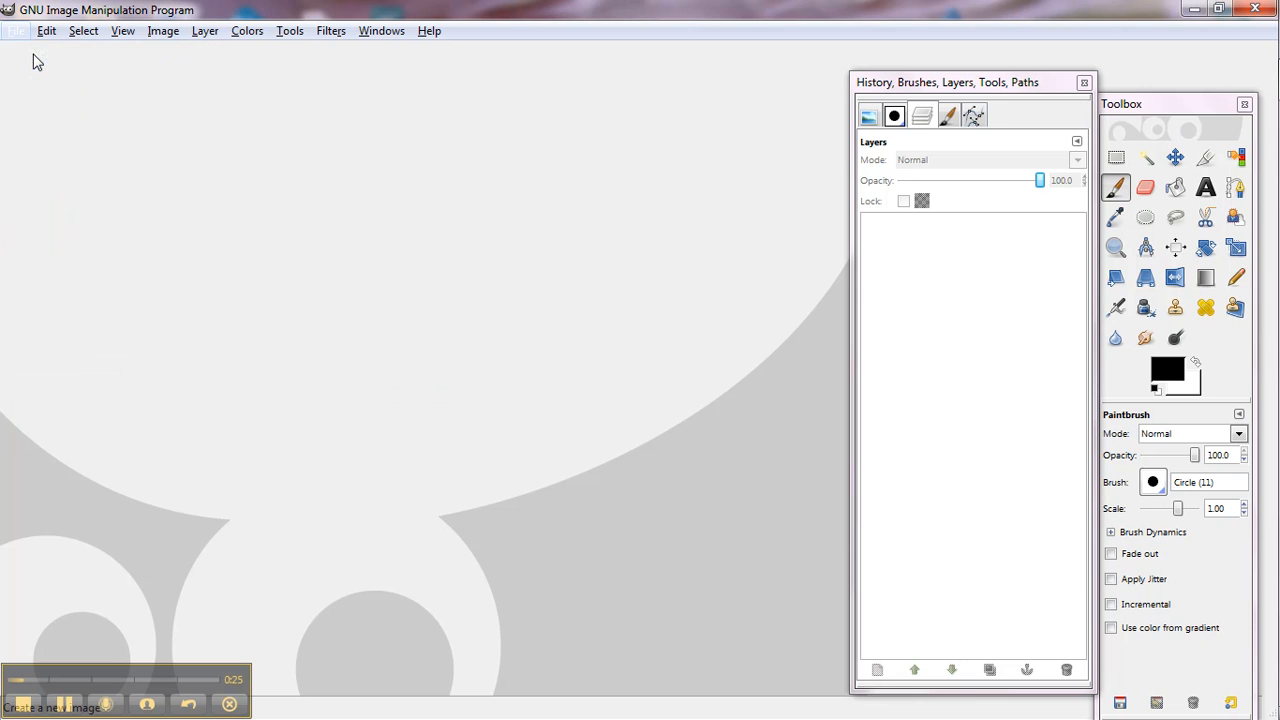
pyautogui.moveTo(283, 231); pyautogui.dragTo(283, 231)
pyautogui.doubleClick(247, 220)
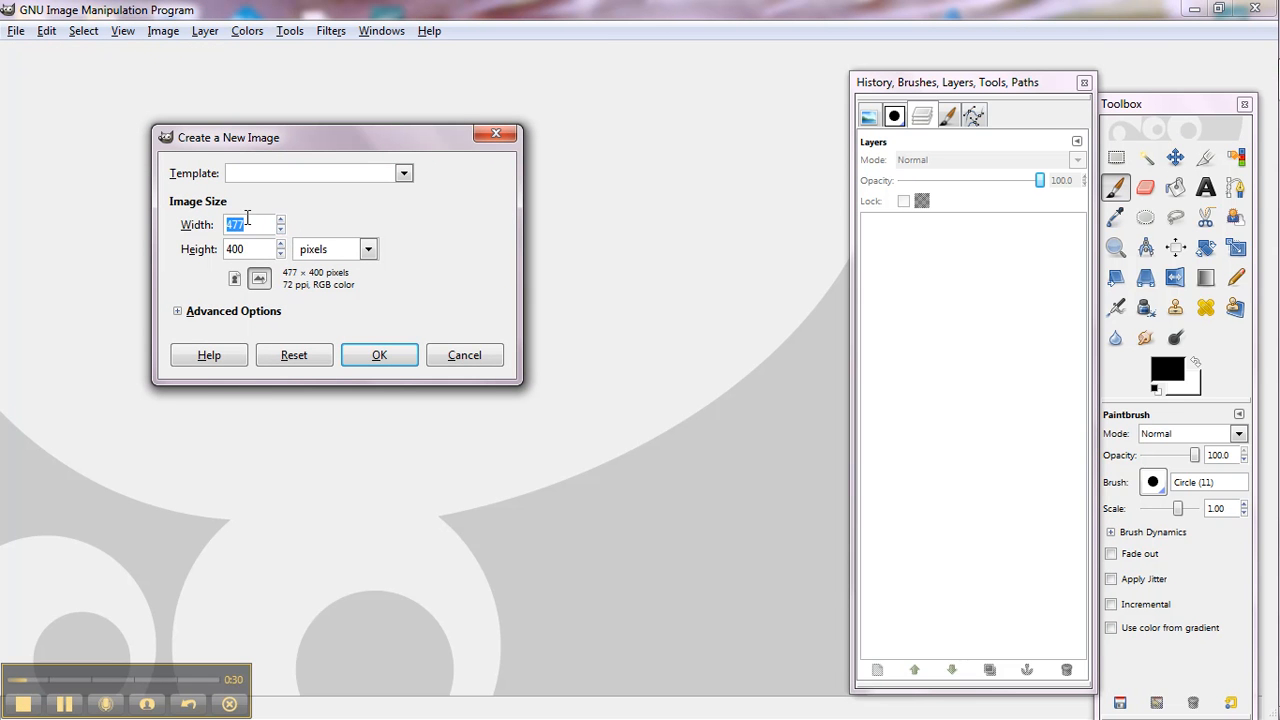
pyautogui.write('256')
pyautogui.doubleClick(255, 247)
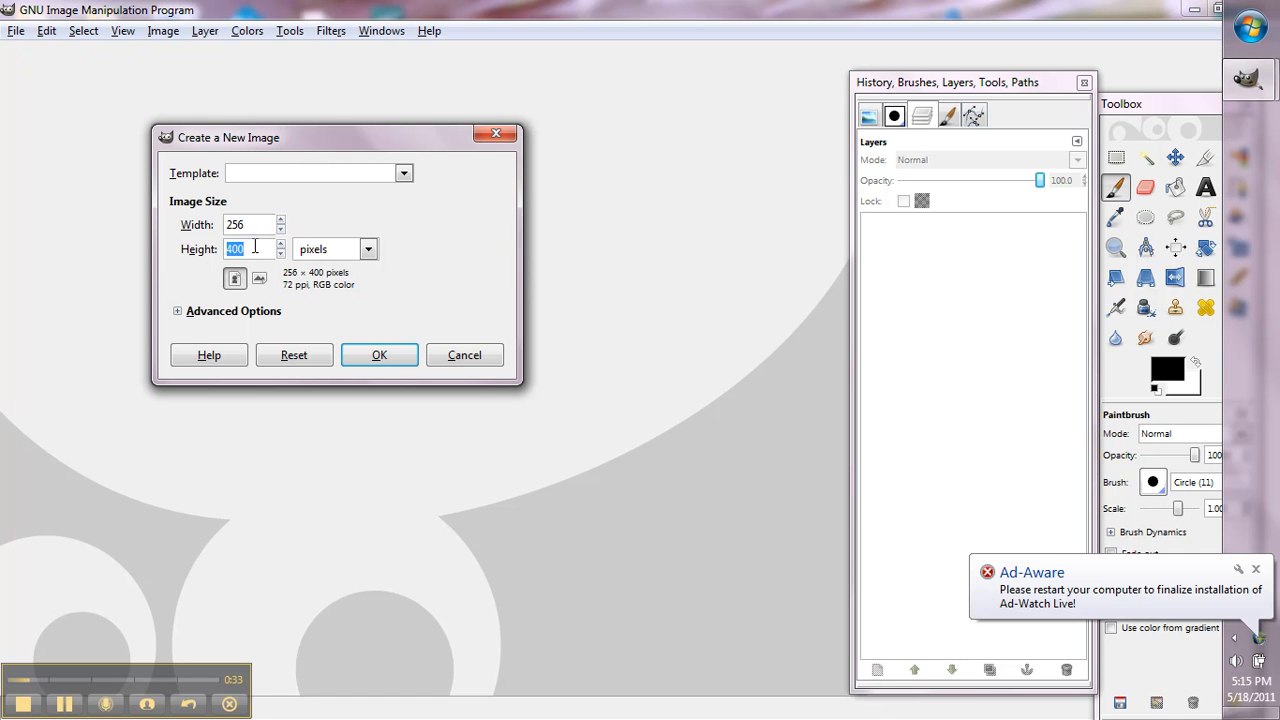
pyautogui.write('256')
pyautogui.click(380, 355)
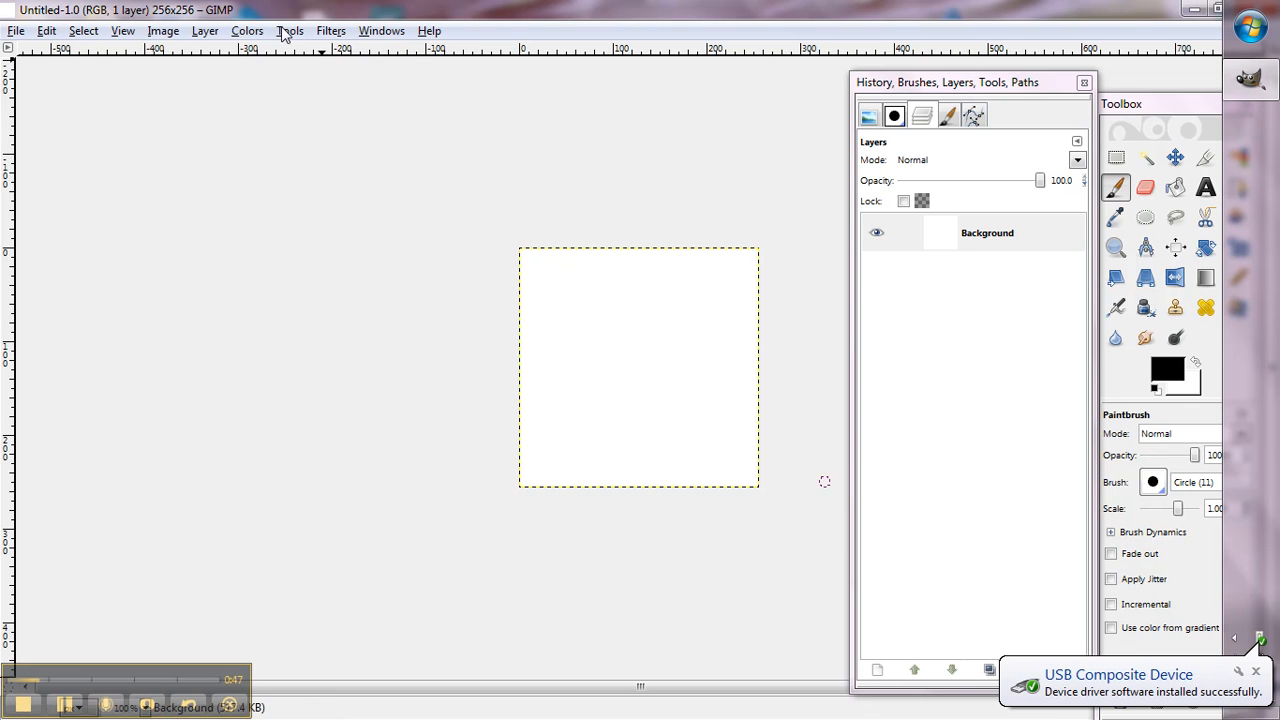
# Make the white Background layer fully transparent with Color to Alpha
pyautogui.click(248, 31)
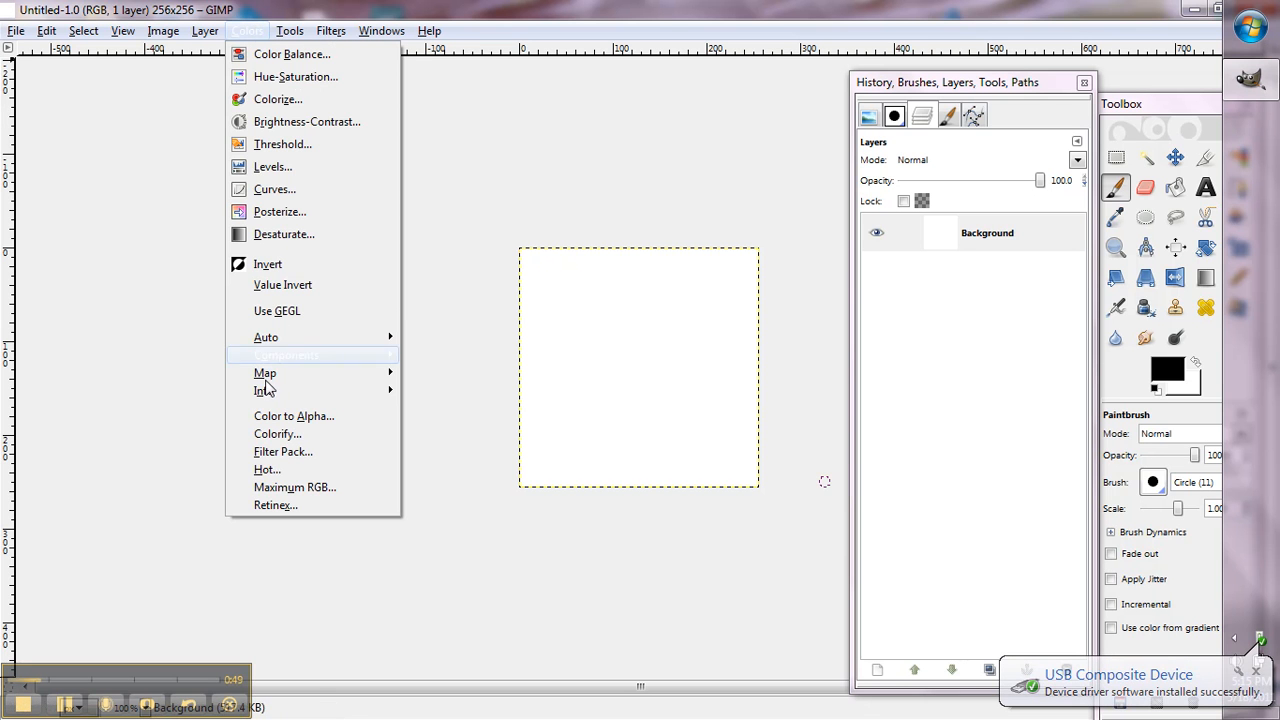
pyautogui.click(272, 417)
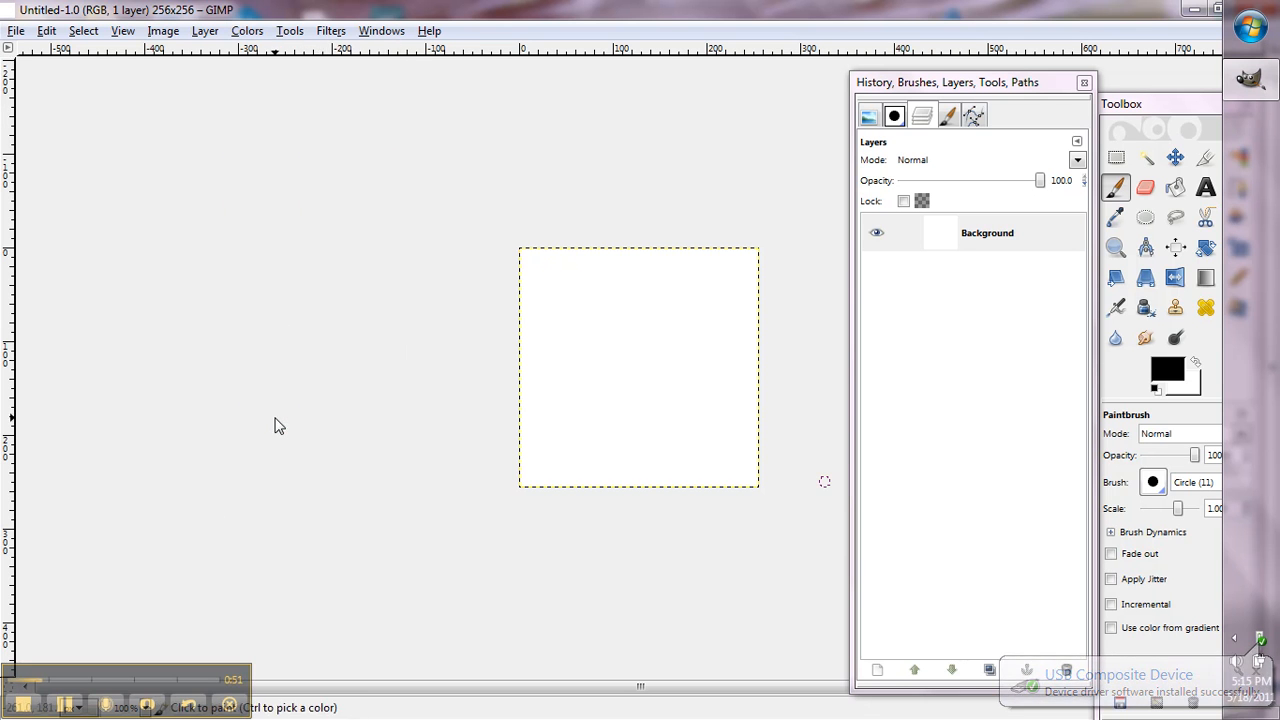
pyautogui.click(200, 394)
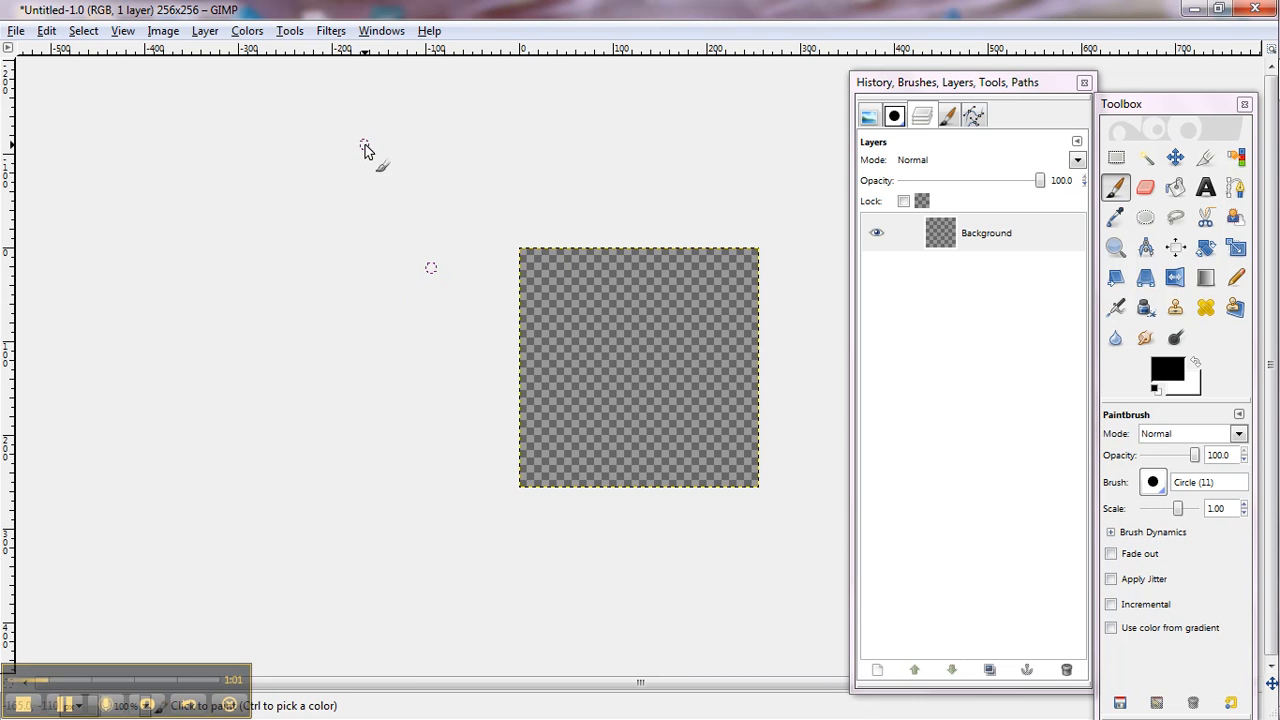
# Add the text "LollipopTrollop" in a text box about 204 × 76 pixels across the middle of the canvas
pyautogui.click(1207, 190)
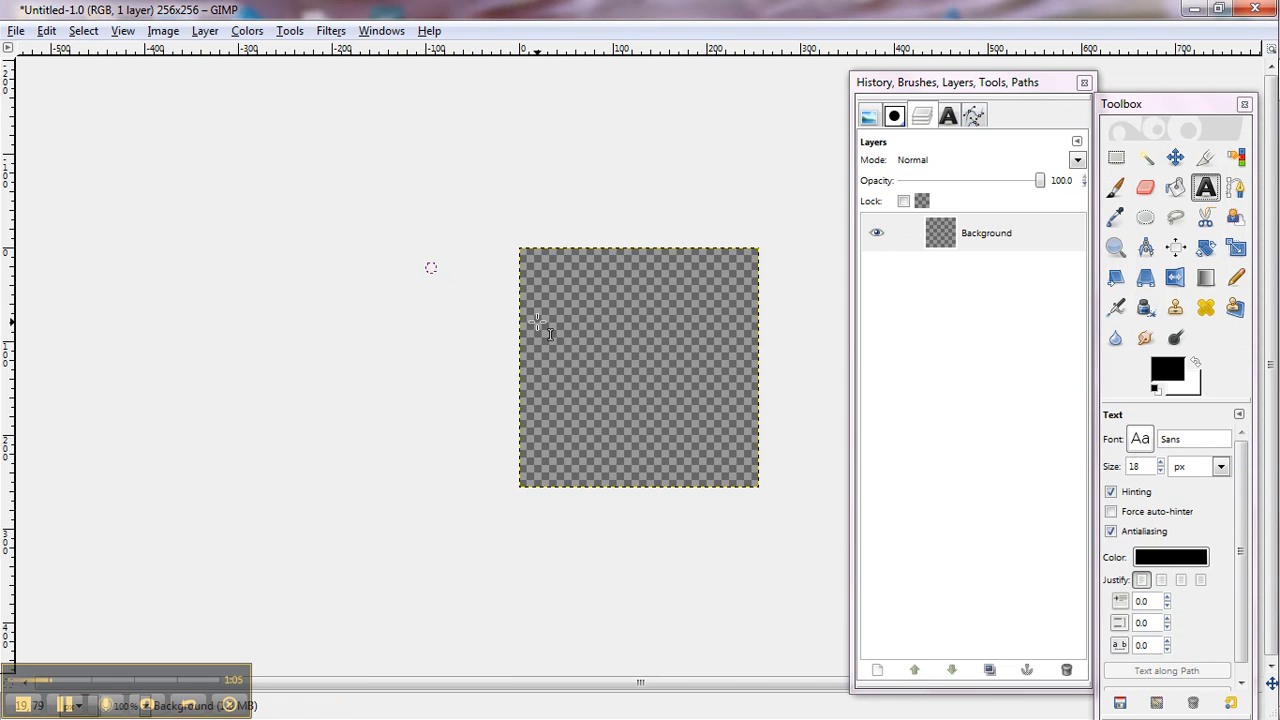
pyautogui.click(648, 390)
pyautogui.moveTo(648, 390); pyautogui.dragTo(728, 392)
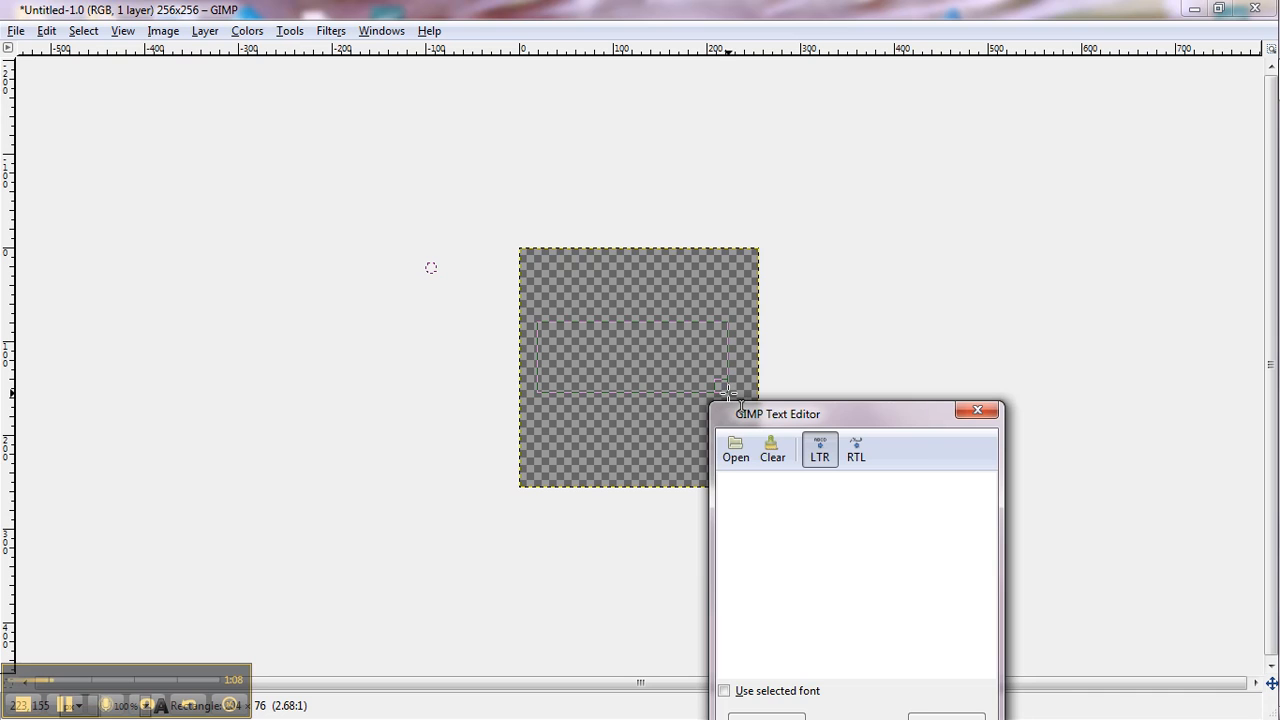
pyautogui.moveTo(808, 416); pyautogui.dragTo(947, 219)
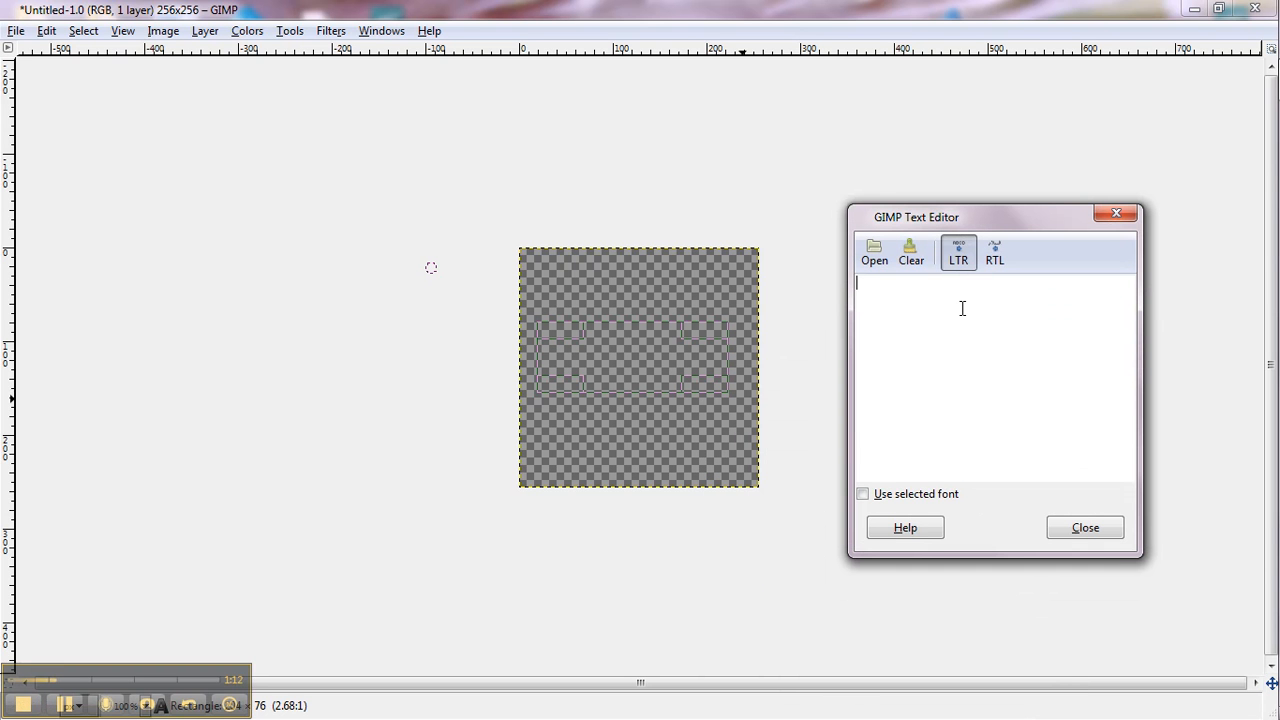
pyautogui.write('Lollip')
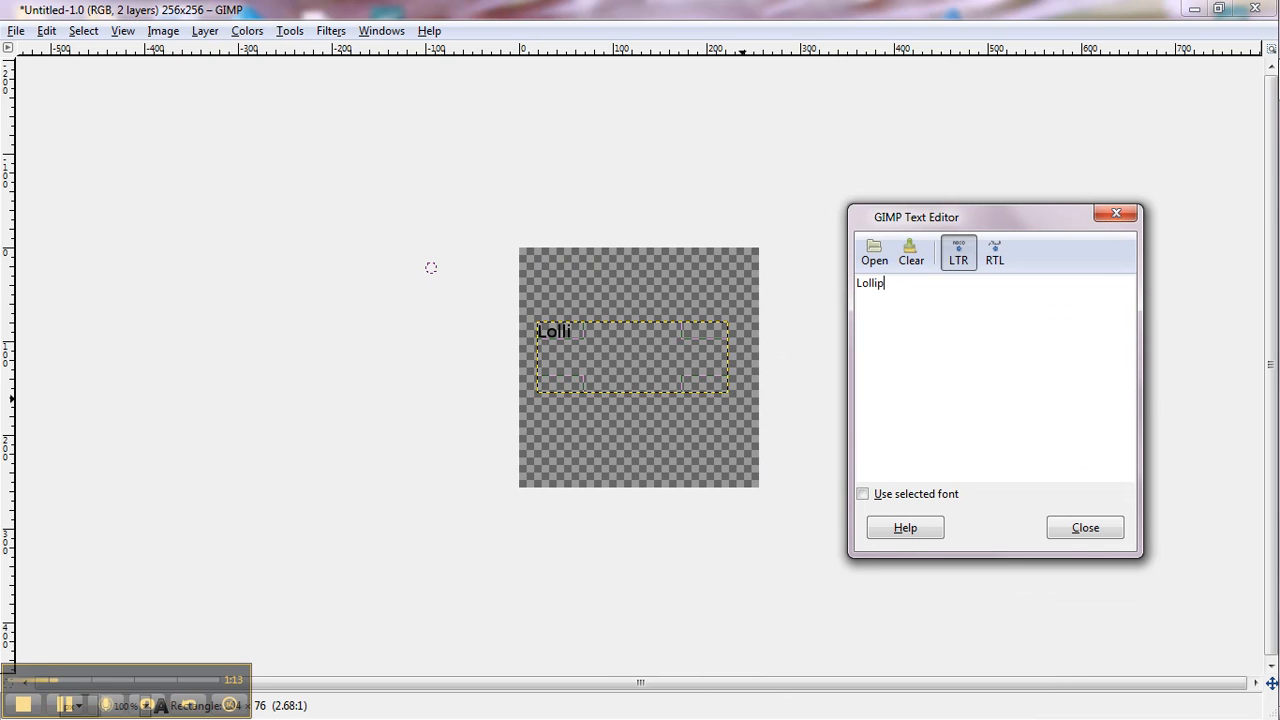
pyautogui.write('opTrollop')
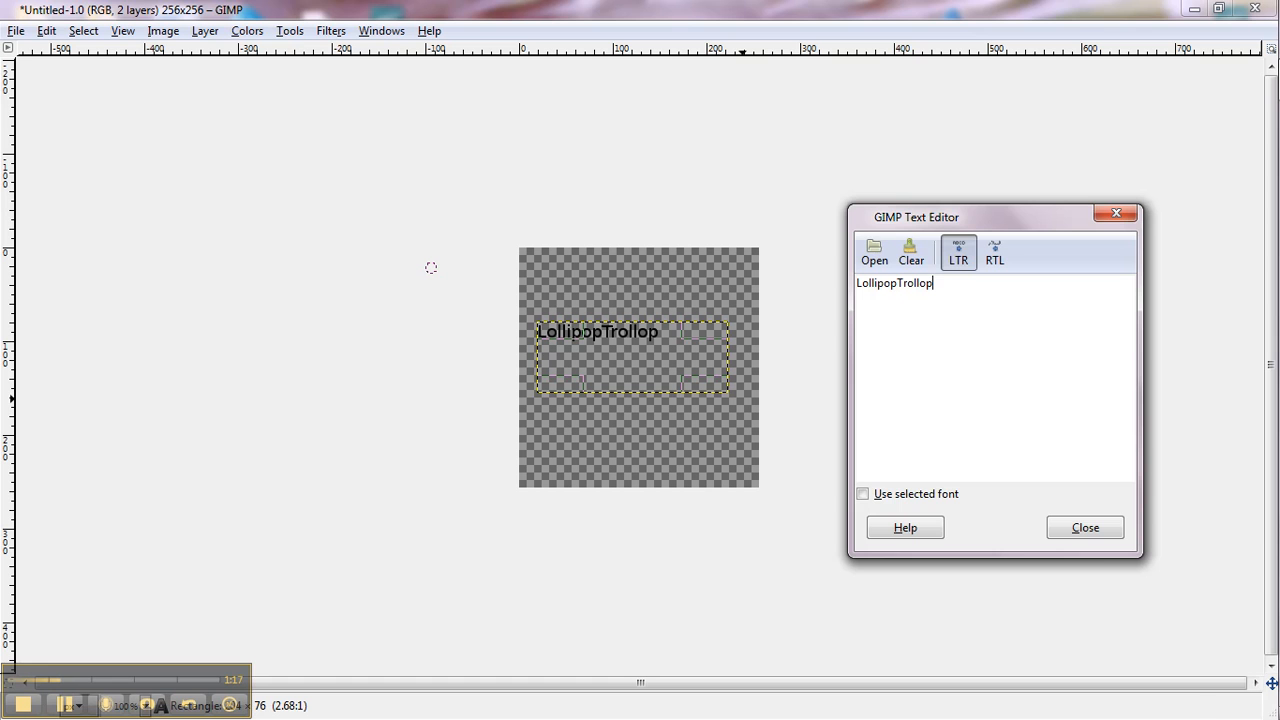
pyautogui.click(1085, 527)
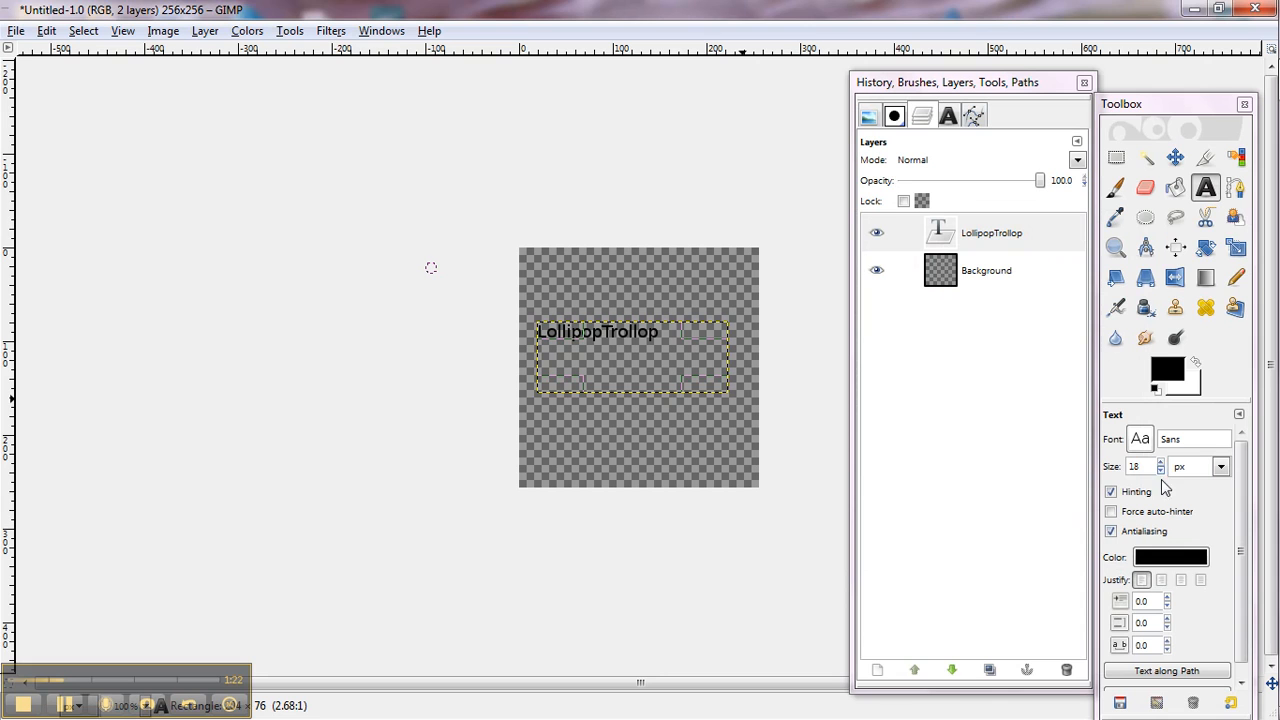
# Center-justify the LollipopTrollop text and set its size to 24 px
pyautogui.click(1180, 582)
pyautogui.click(1180, 582)
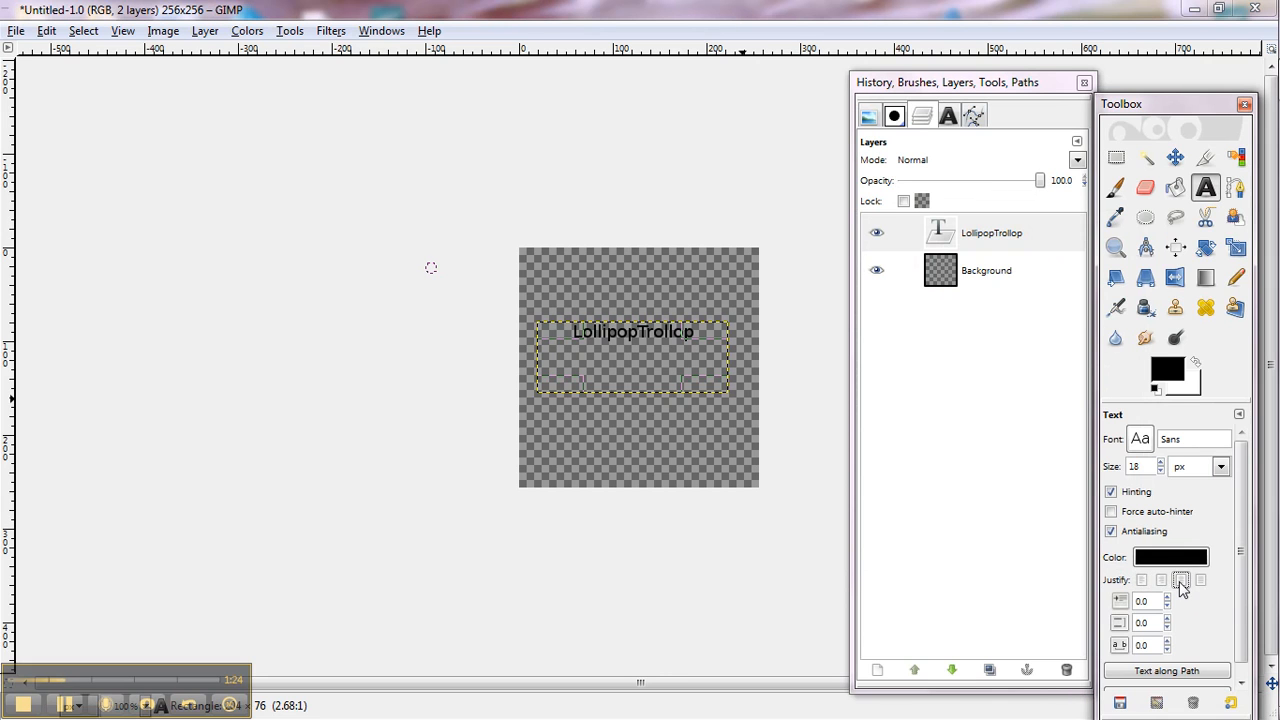
pyautogui.click(1161, 462)
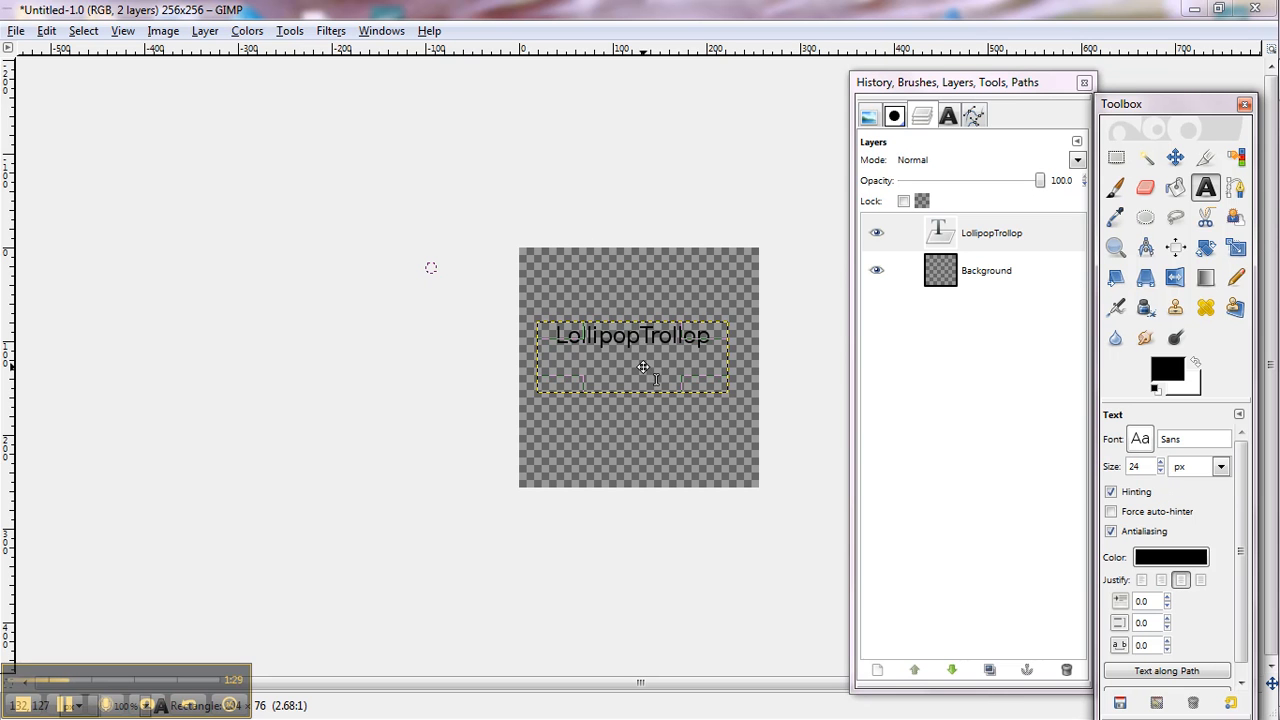
# Move the text box slightly lower on the canvas, keeping its wording
pyautogui.click(648, 372)
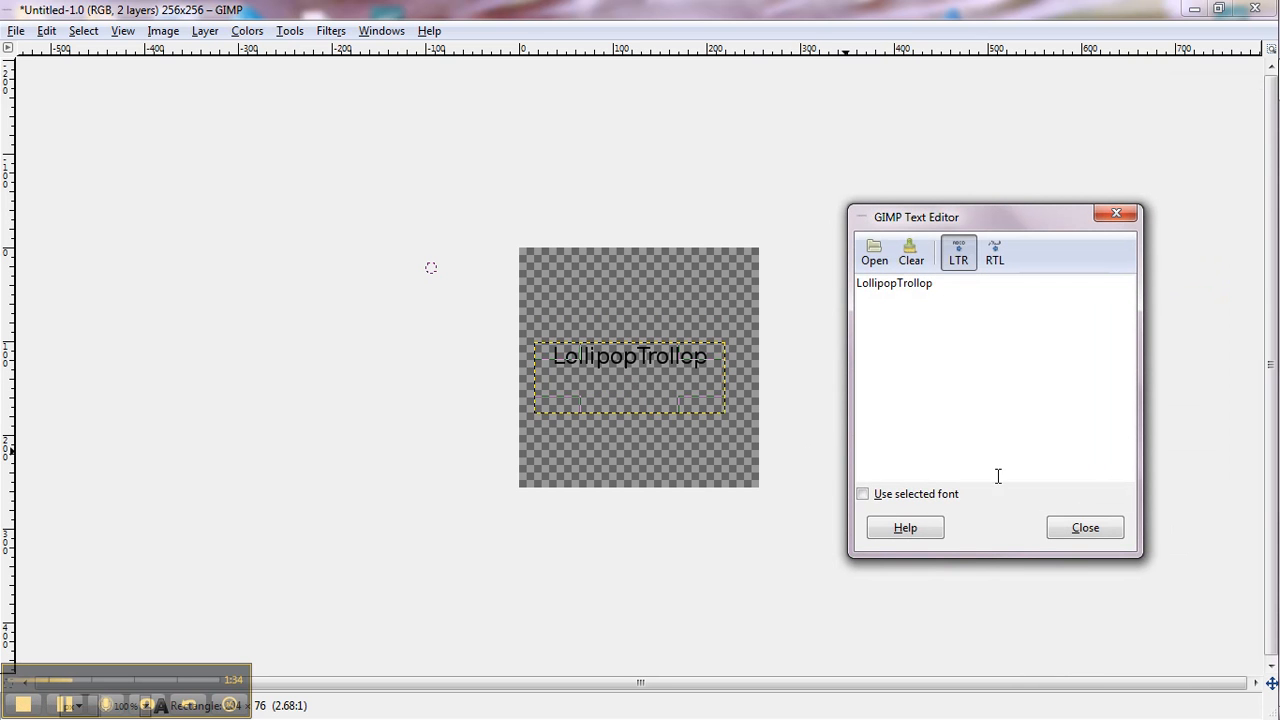
pyautogui.click(1062, 530)
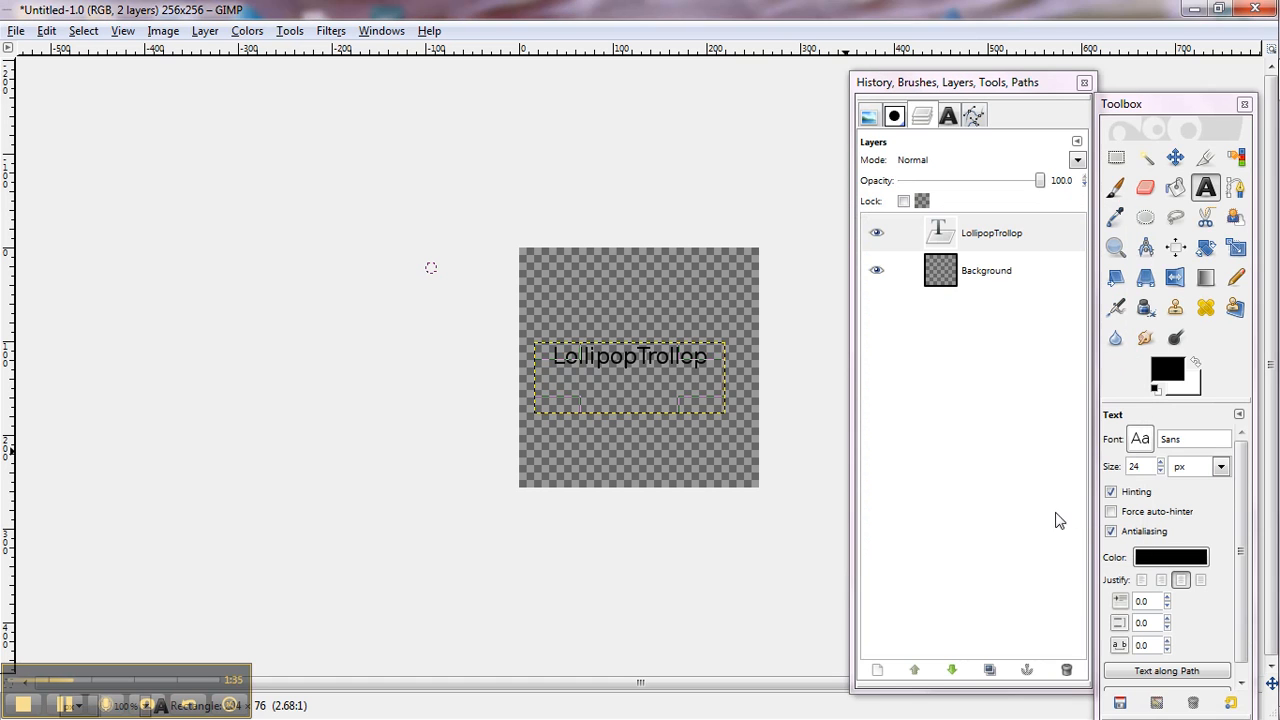
# Change the text's font to Scriptina and set its size to 26 px
pyautogui.click(1138, 443)
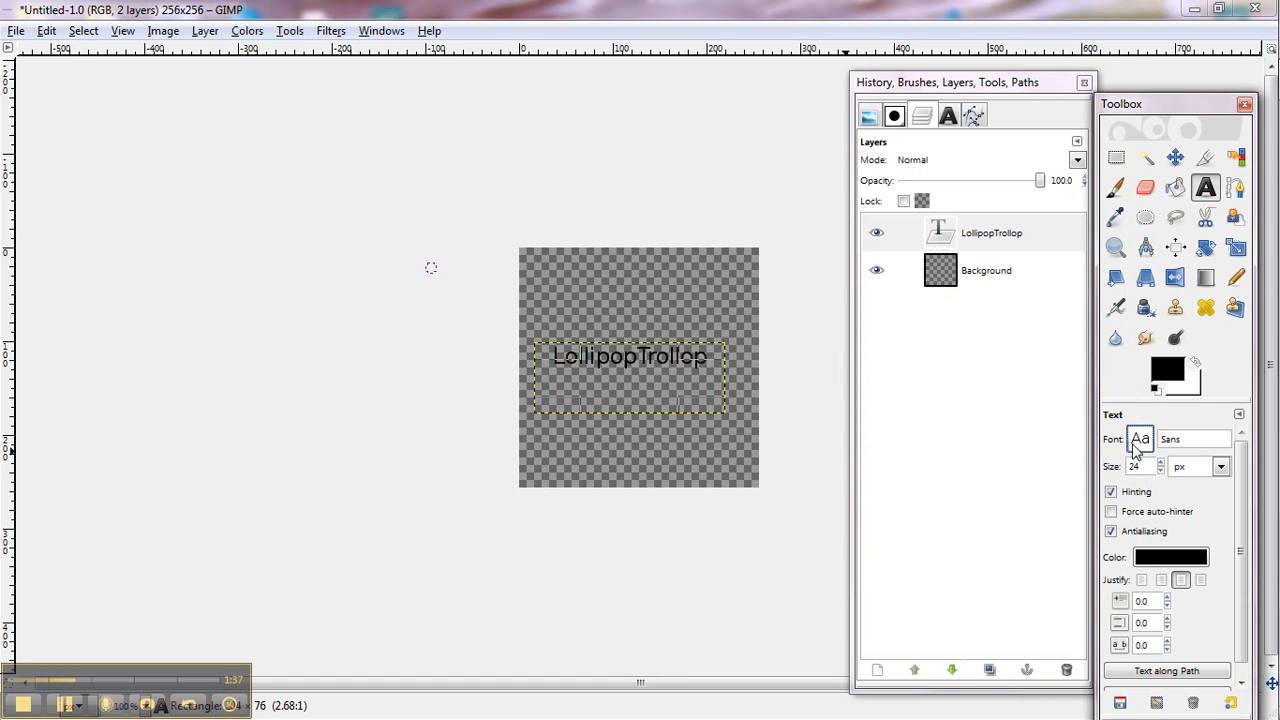
pyautogui.click(1138, 443)
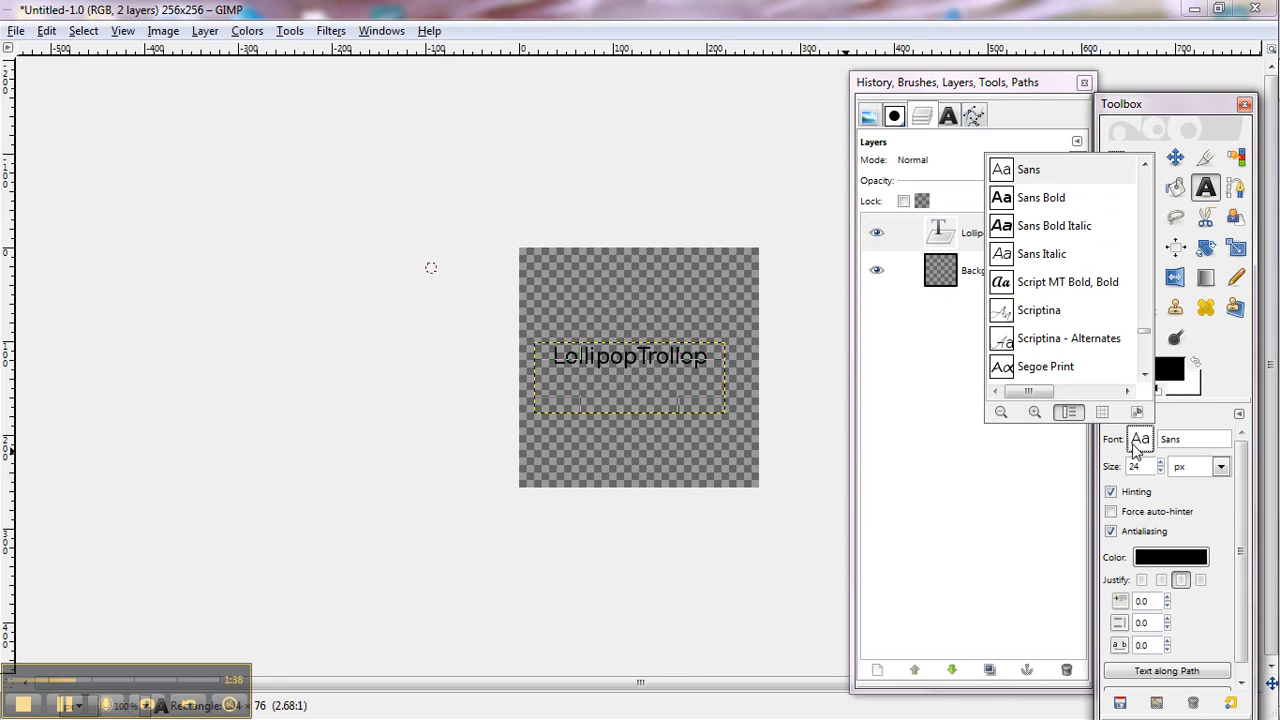
pyautogui.click(1036, 312)
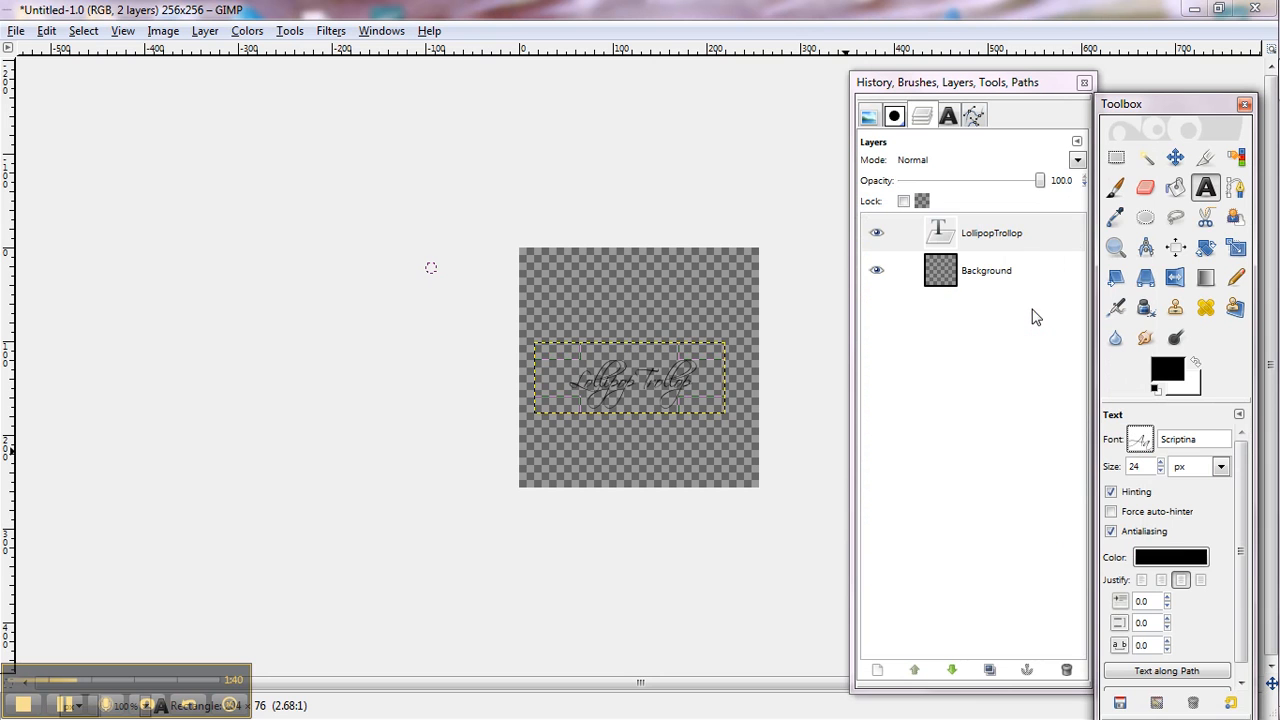
pyautogui.click(1161, 462)
pyautogui.click(1161, 462)
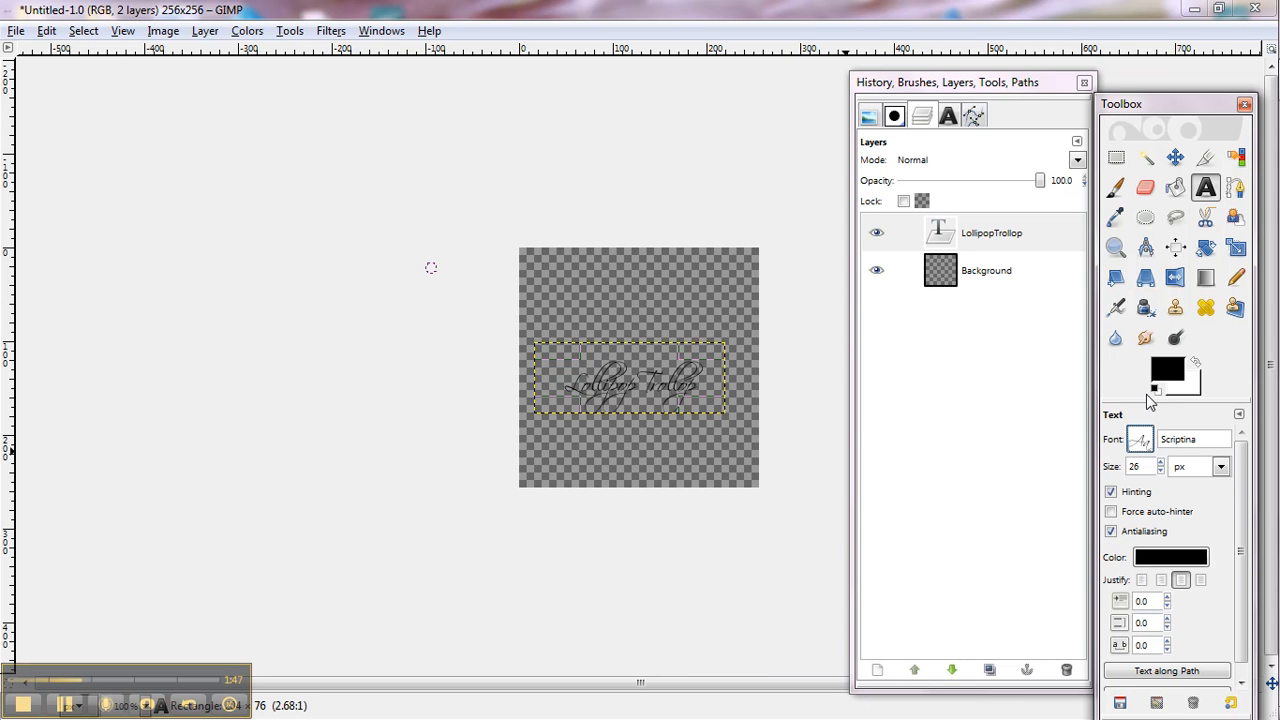
# Change the LollipopTrollop text's font to Rosewood Std Bold
pyautogui.click(1140, 439)
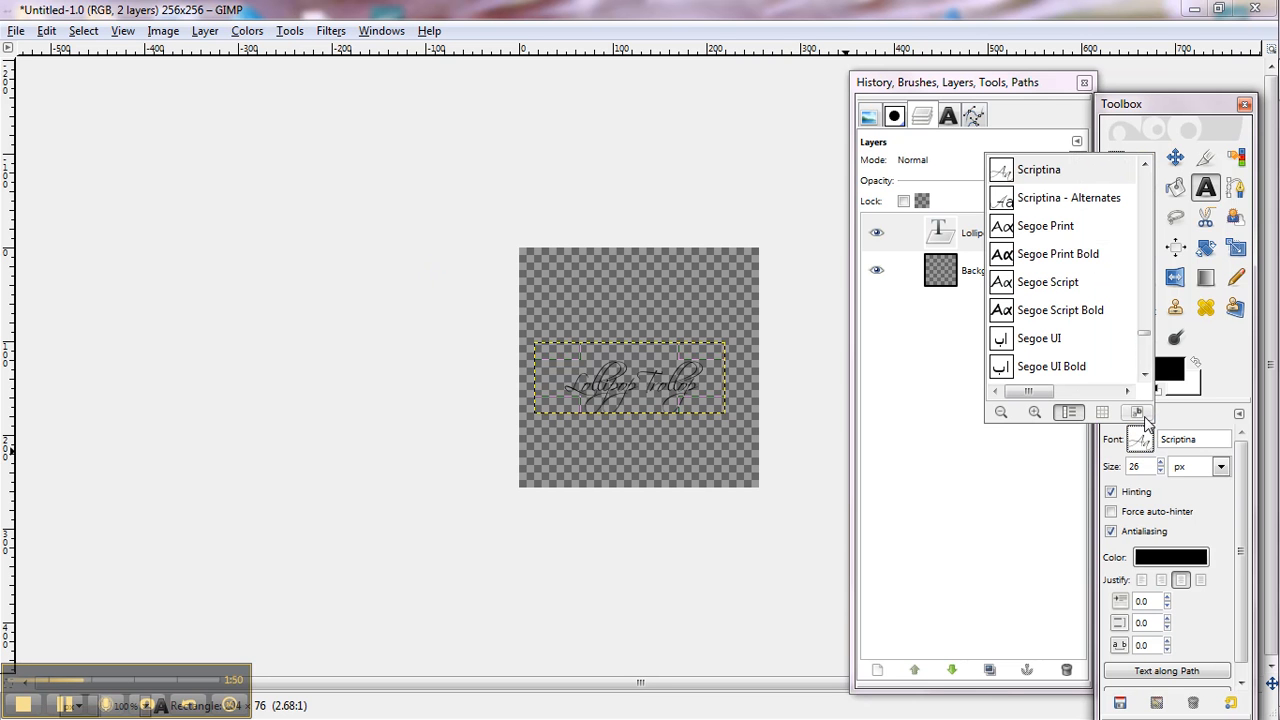
pyautogui.click(1145, 166)
pyautogui.click(1145, 166)
pyautogui.click(1145, 166)
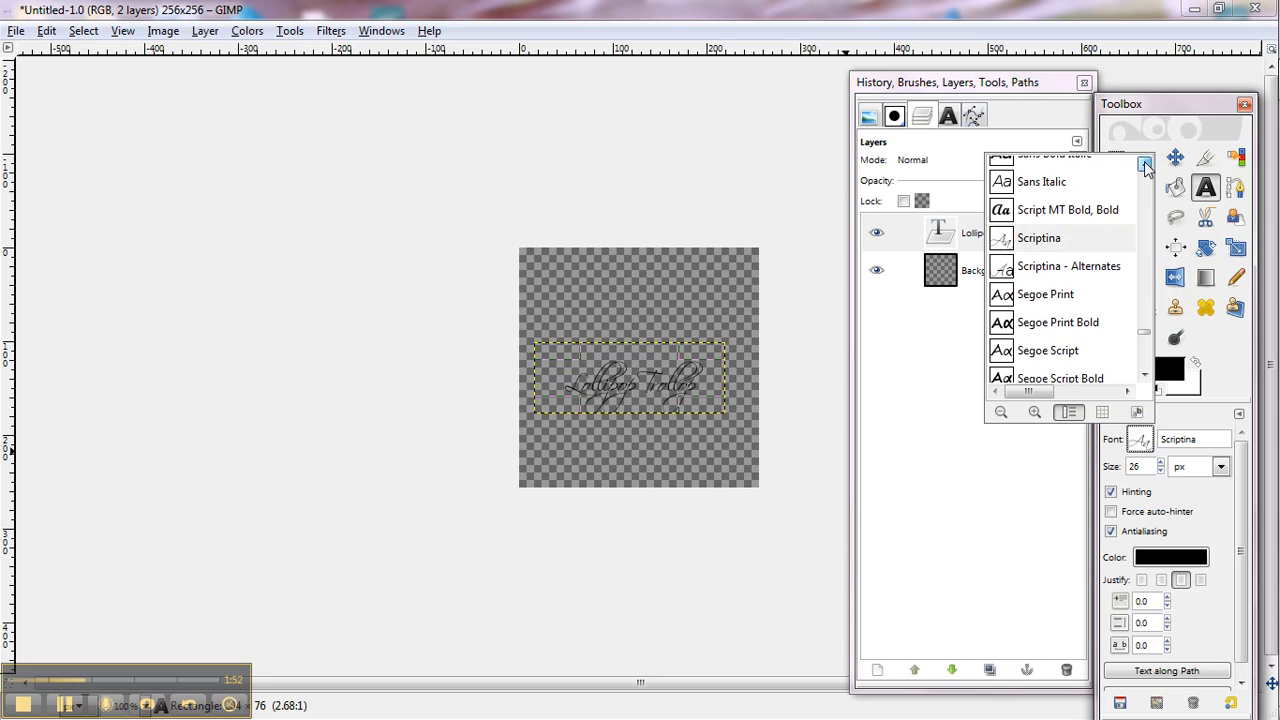
pyautogui.click(1145, 166)
pyautogui.click(1145, 166)
pyautogui.click(1145, 166)
pyautogui.click(1145, 166)
pyautogui.click(1145, 166)
pyautogui.click(1145, 166)
pyautogui.click(1145, 166)
pyautogui.click(1145, 166)
pyautogui.click(1145, 166)
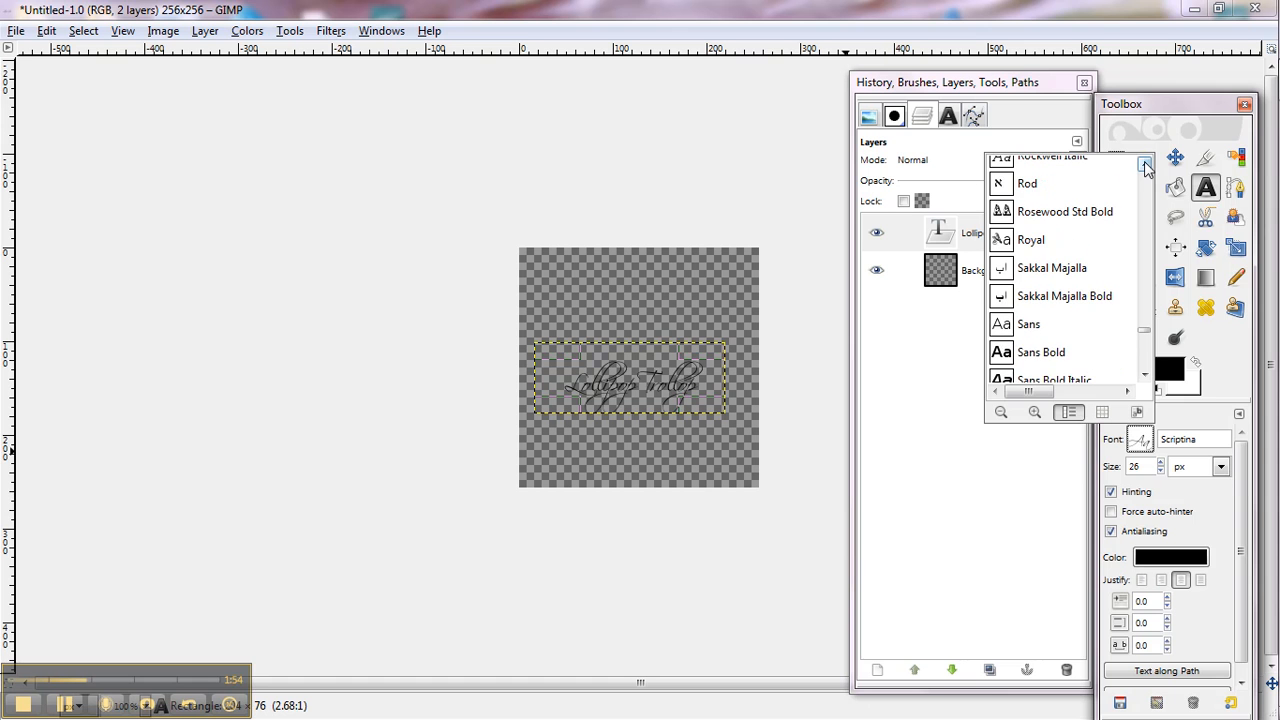
pyautogui.click(1145, 166)
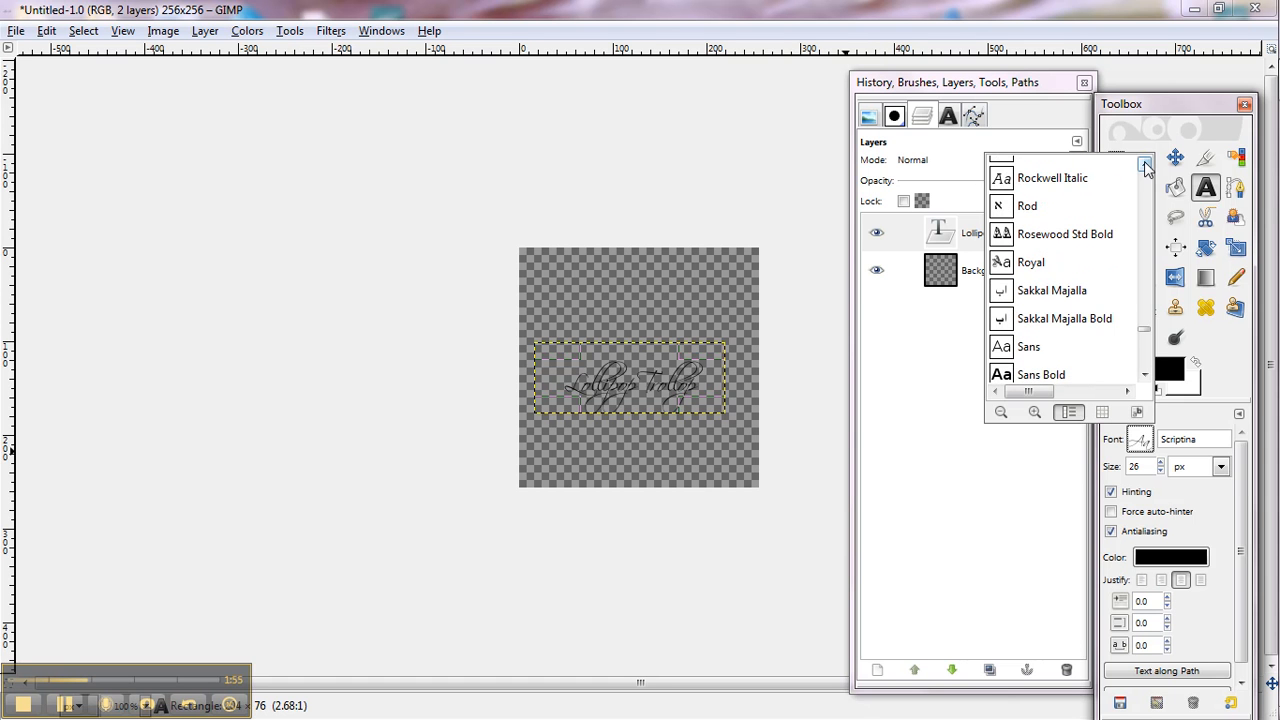
pyautogui.click(1052, 240)
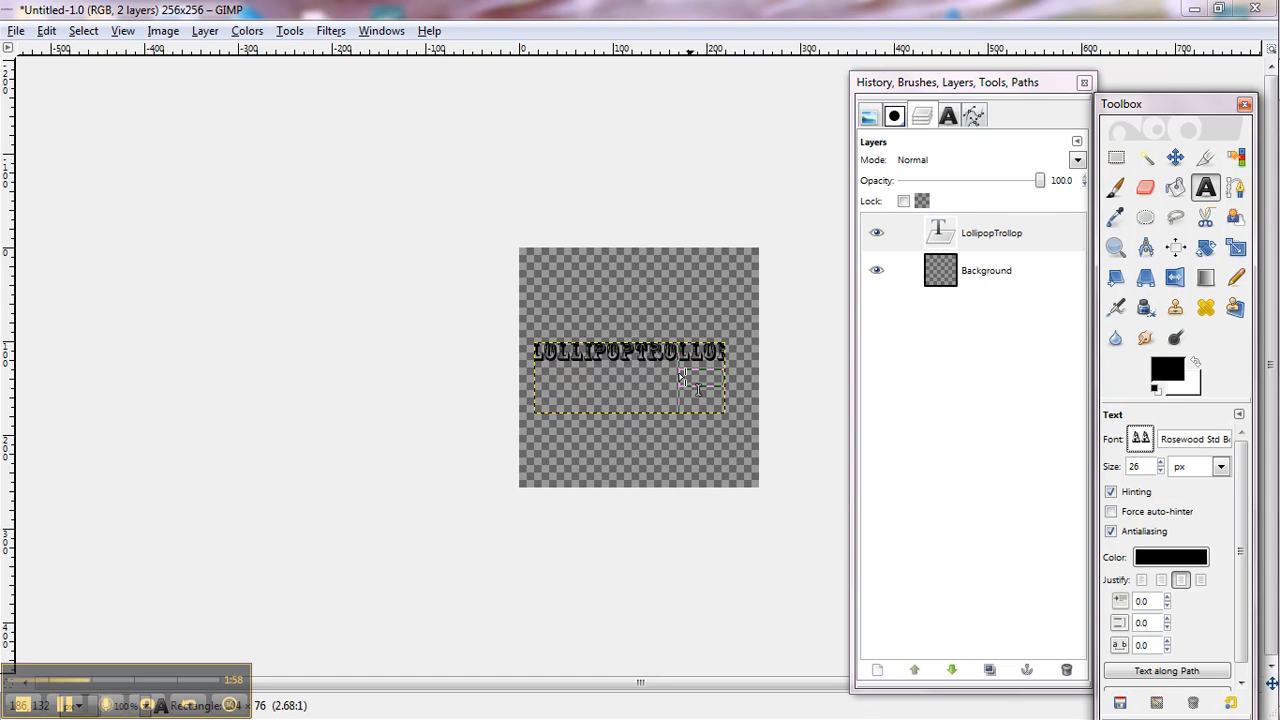
# Enlarge the text box to about 234 × 111 pixels to fit the whole word and reposition it centered across the canvas
pyautogui.click(654, 379)
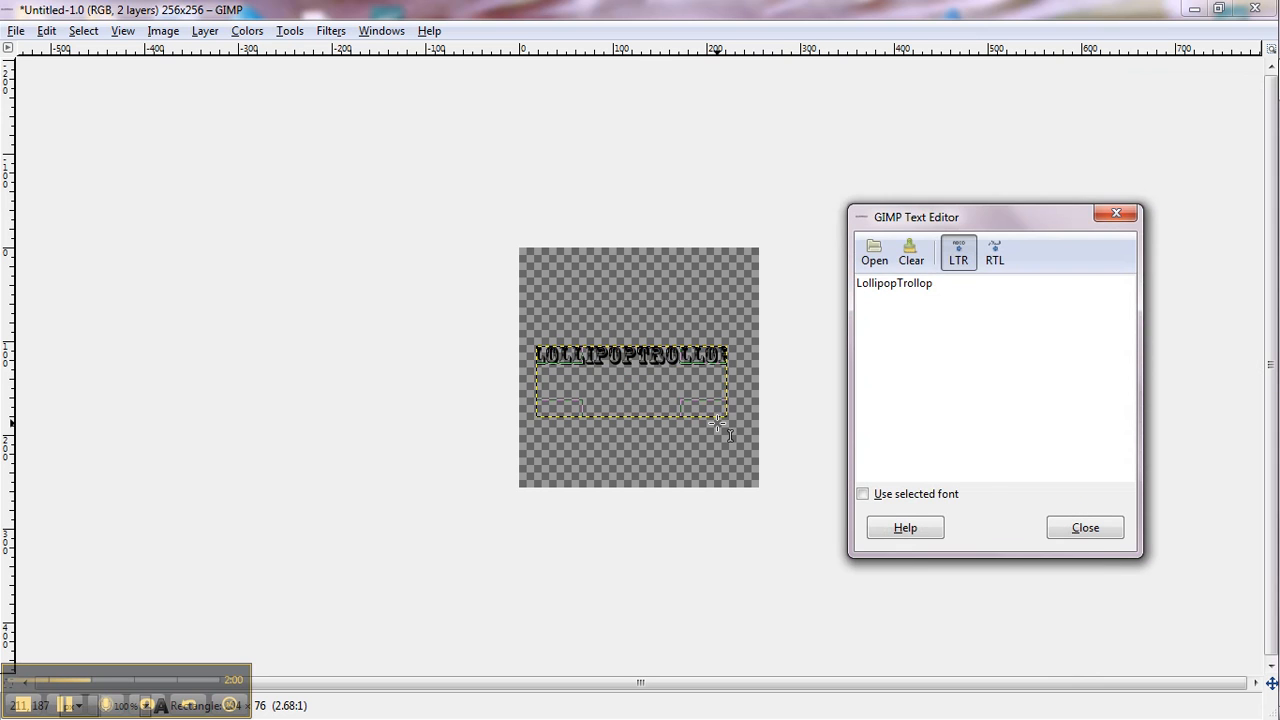
pyautogui.moveTo(736, 428); pyautogui.dragTo(757, 450)
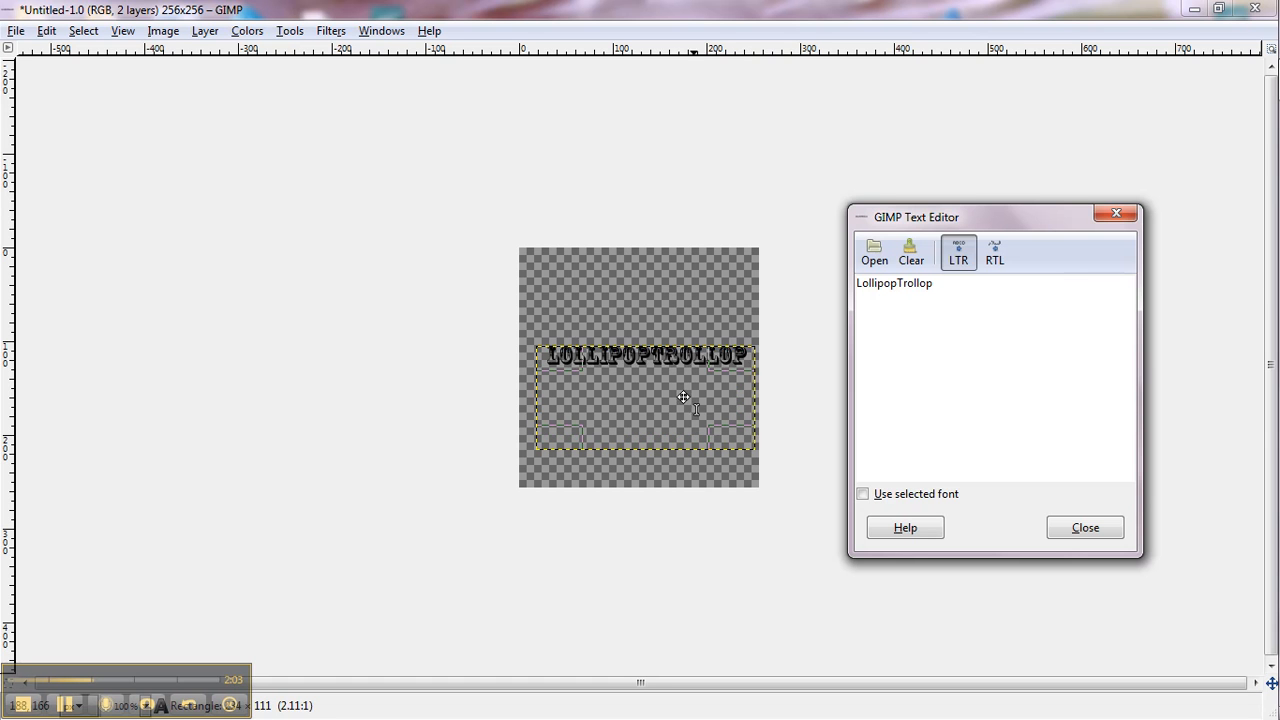
pyautogui.moveTo(668, 383); pyautogui.dragTo(674, 376)
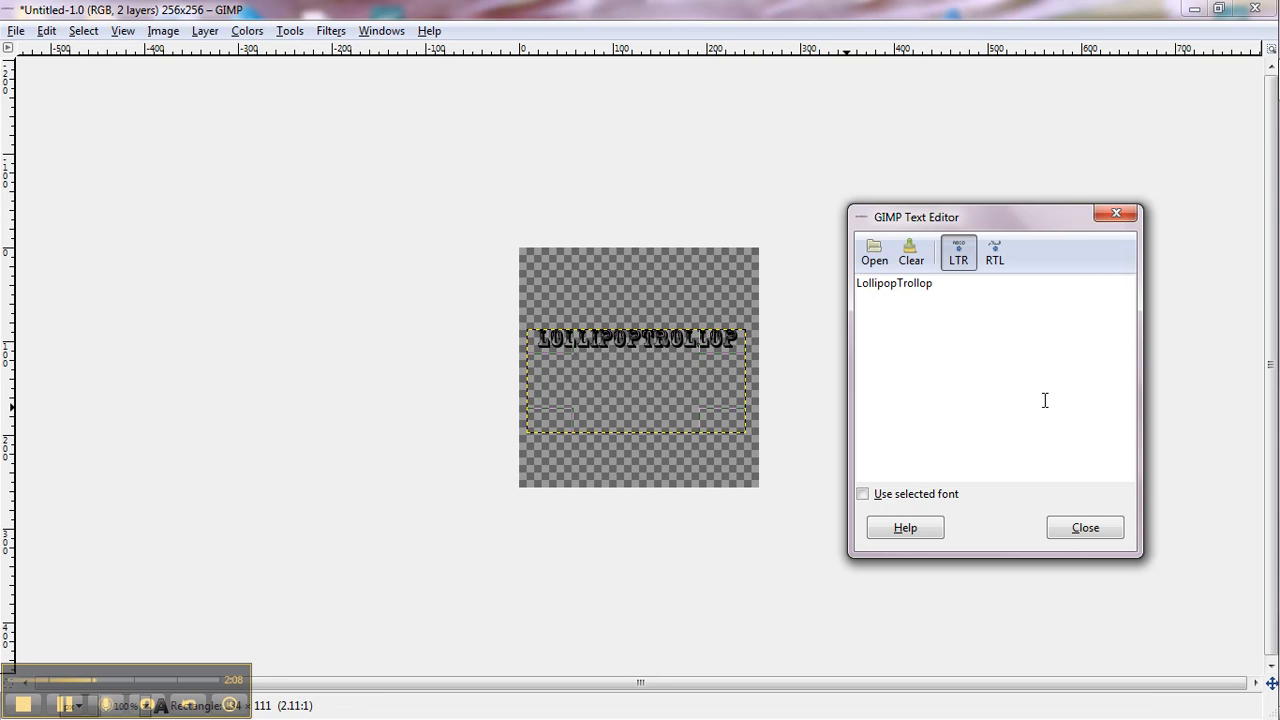
pyautogui.click(1088, 528)
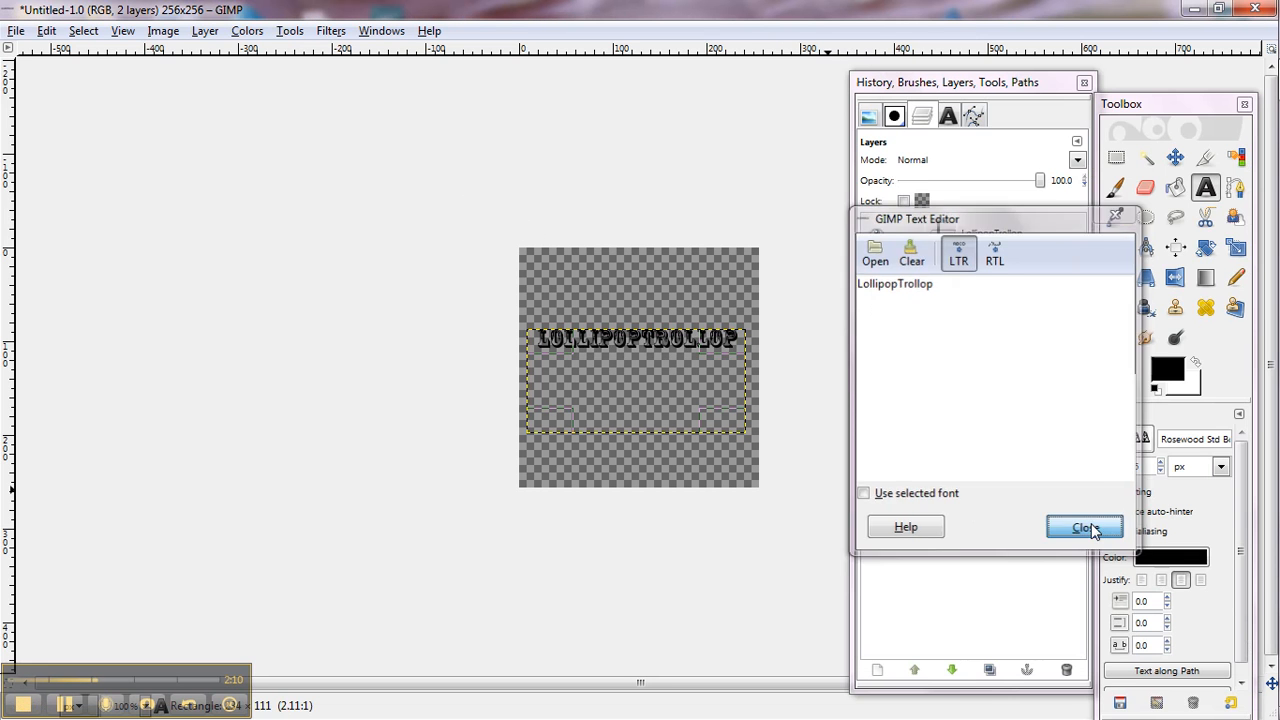
# Save the image to the Desktop as LT.png, exporting it with its visible layers merged
pyautogui.click(15, 30)
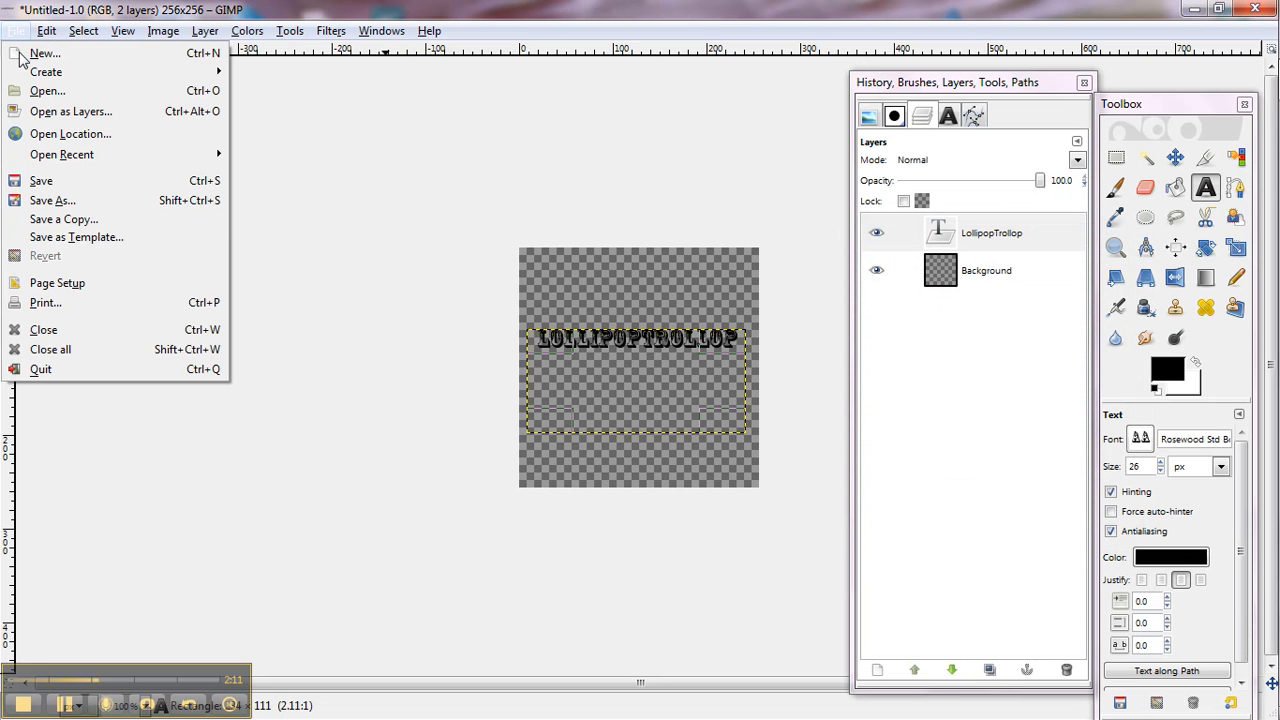
pyautogui.click(45, 202)
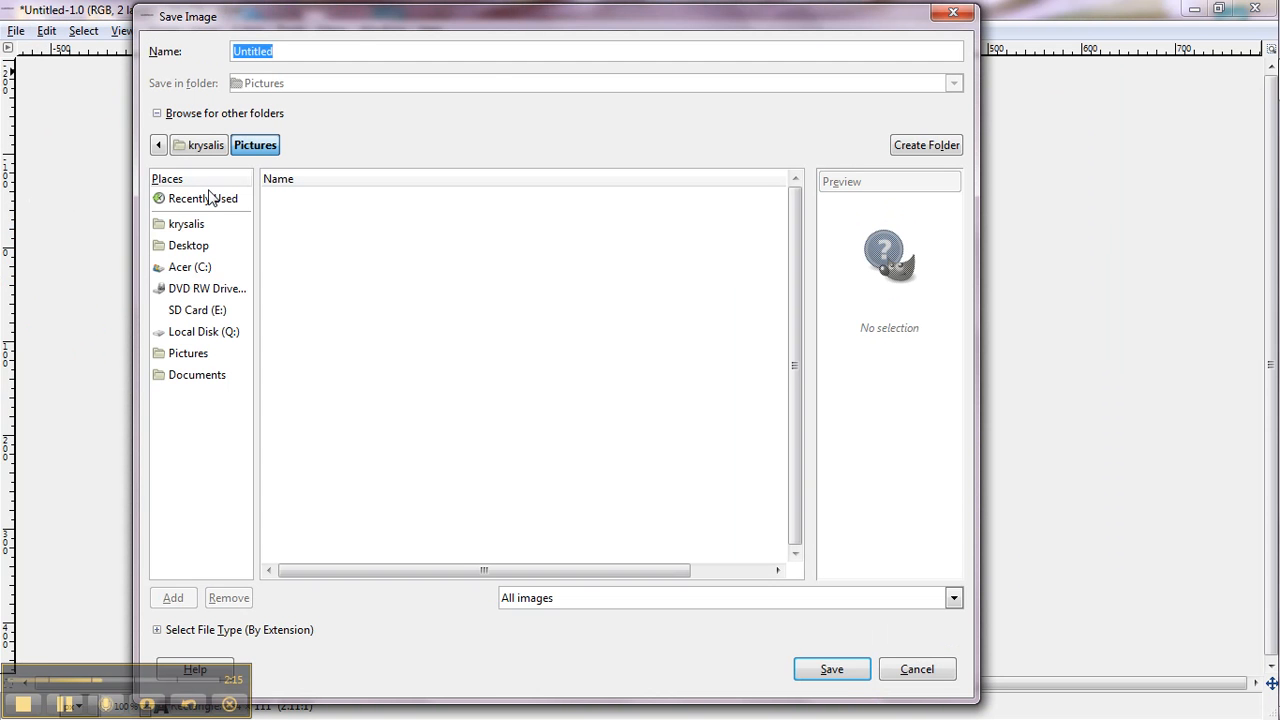
pyautogui.click(192, 245)
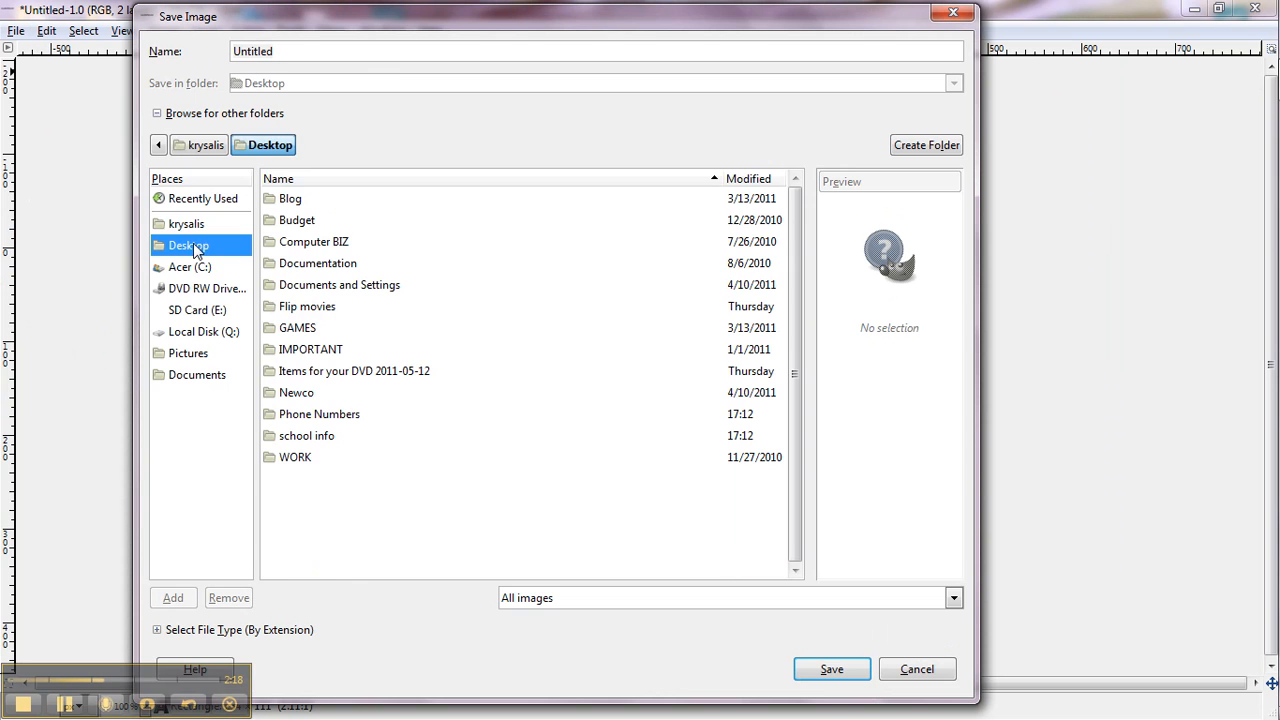
pyautogui.click(275, 52)
pyautogui.doubleClick(275, 54)
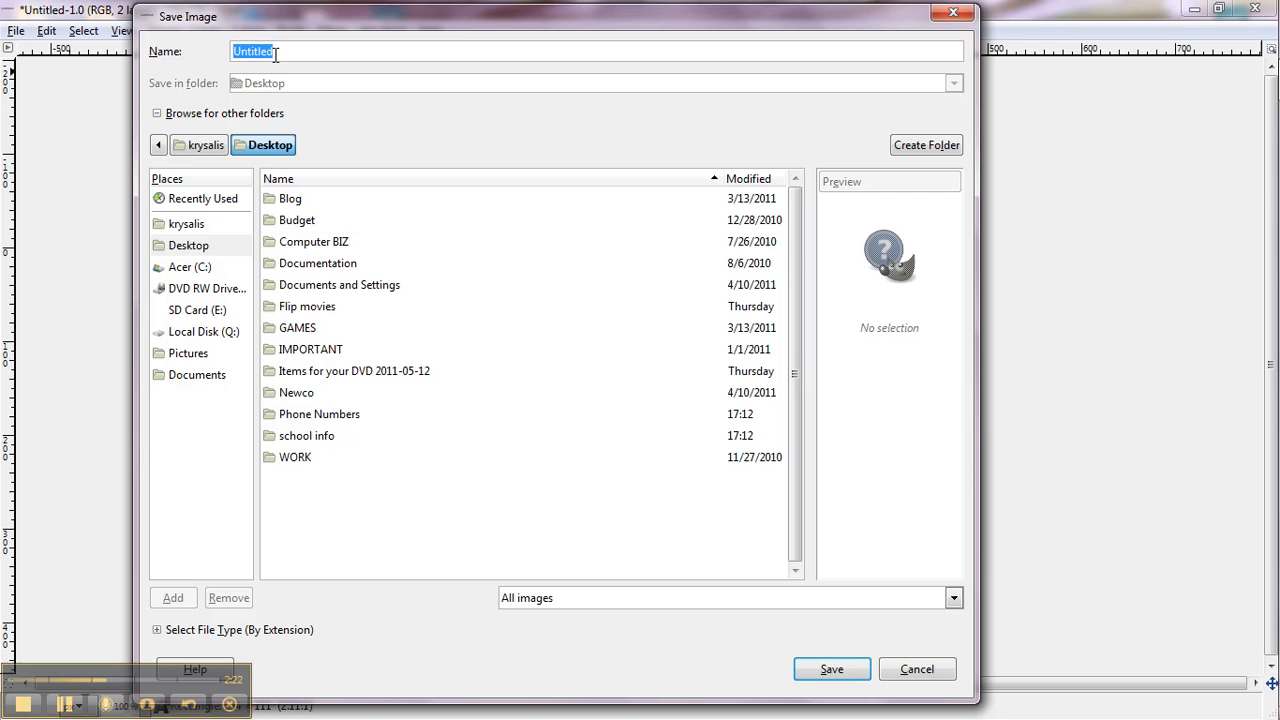
pyautogui.write('LT.png')
pyautogui.click(860, 671)
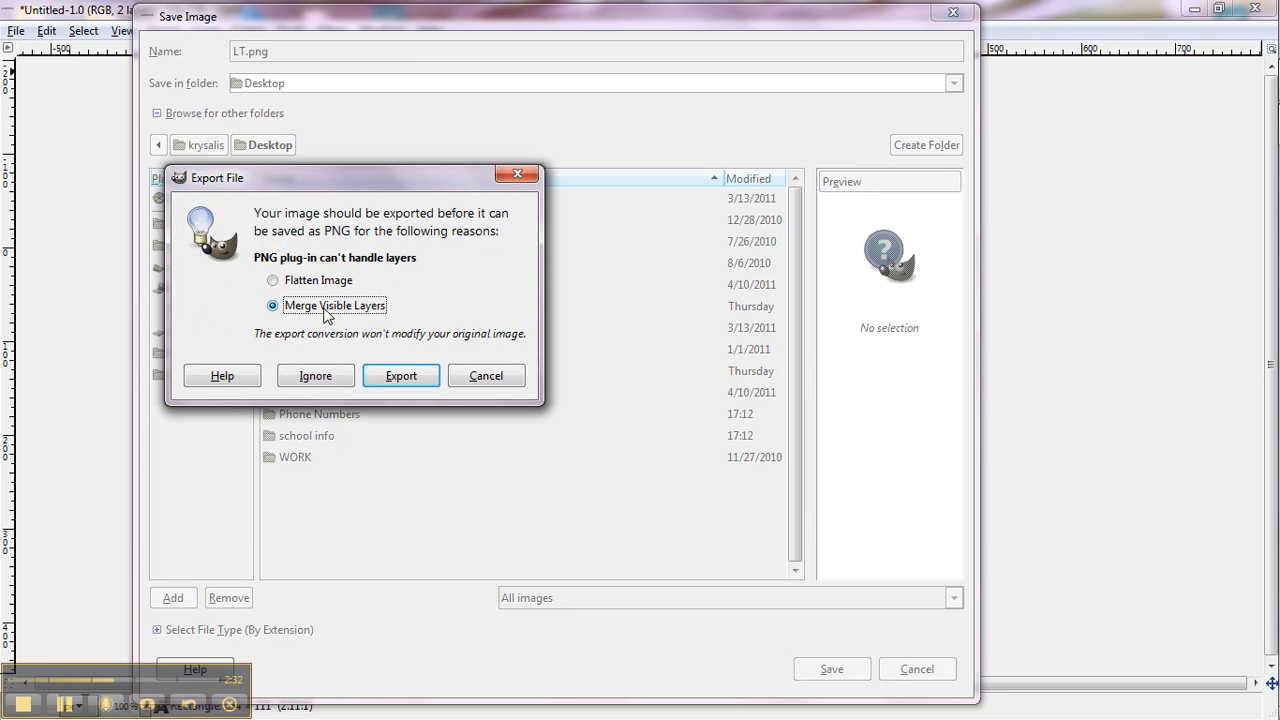
pyautogui.click(409, 382)
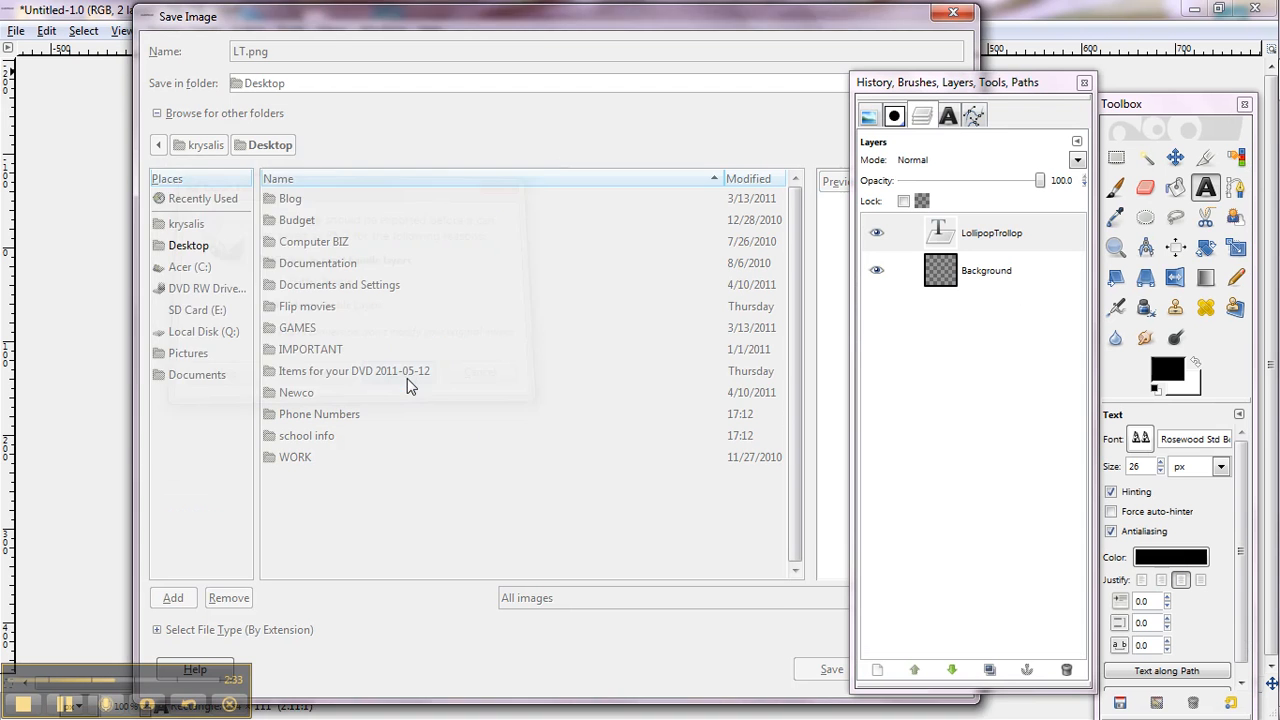
pyautogui.click(185, 353)
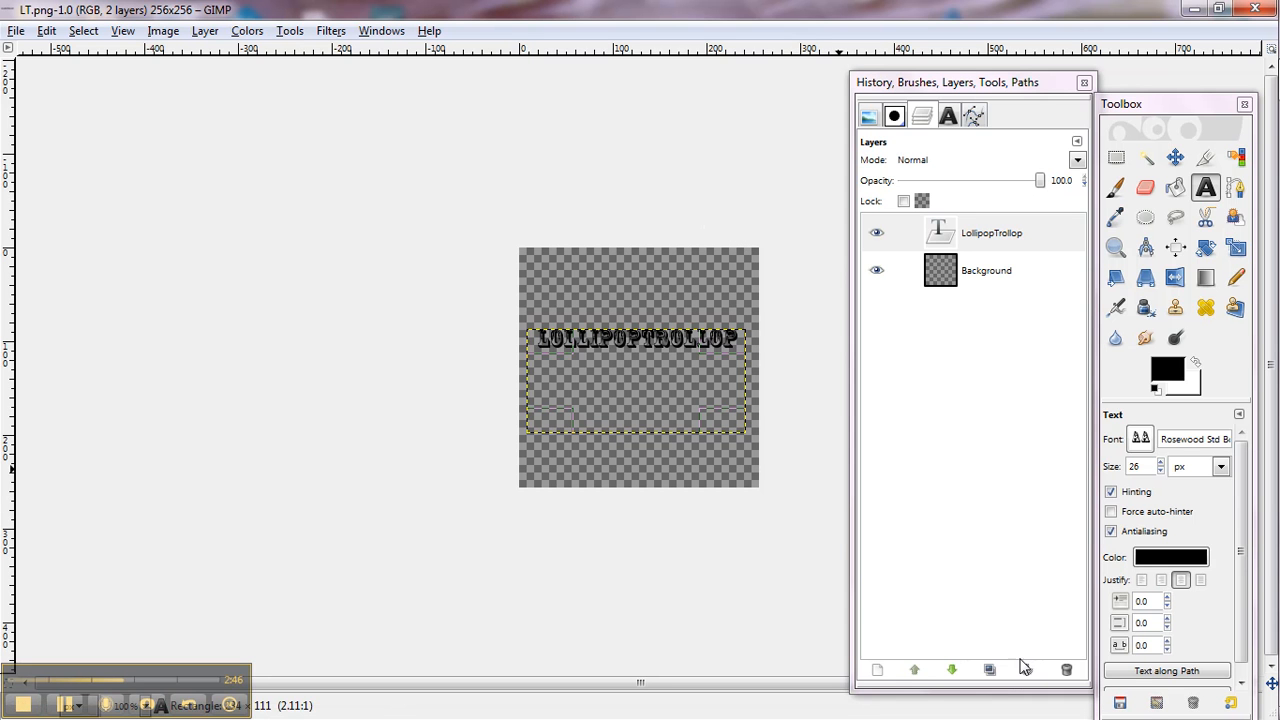
# Fill the whole Background layer with the black foreground color using Bucket Fill set to Fill whole selection
pyautogui.click(993, 282)
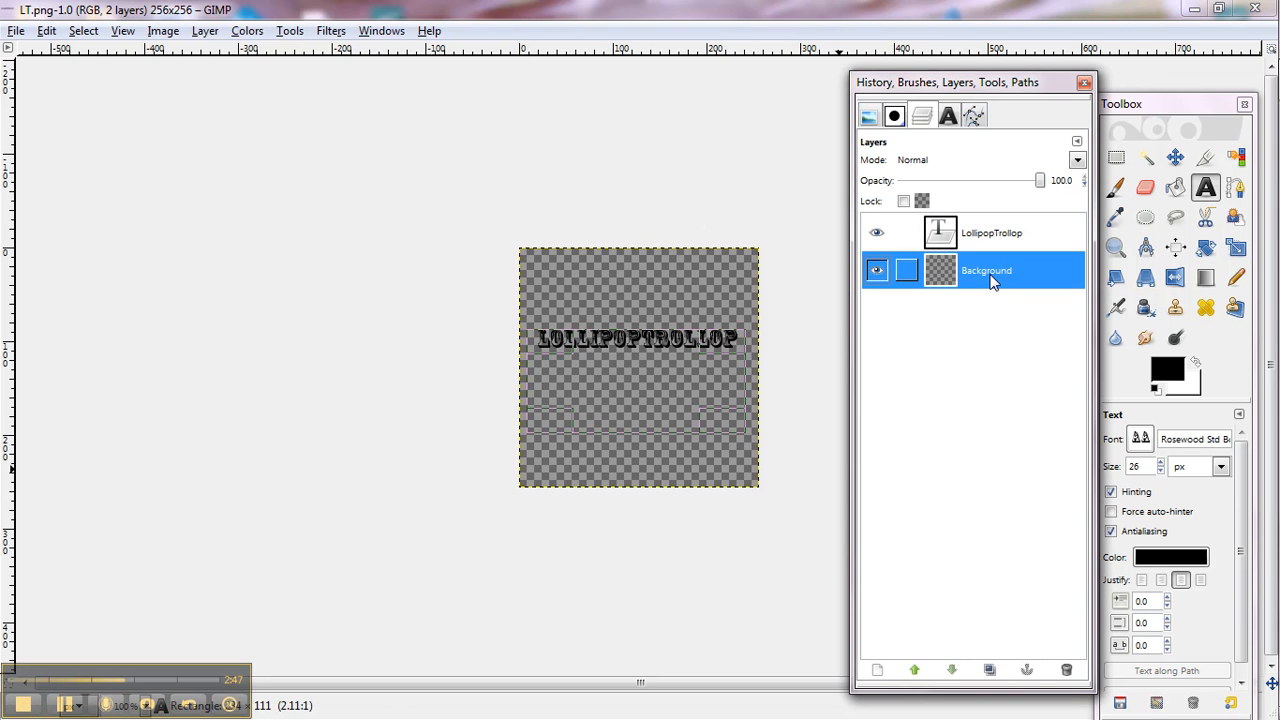
pyautogui.click(1177, 196)
pyautogui.click(1027, 273)
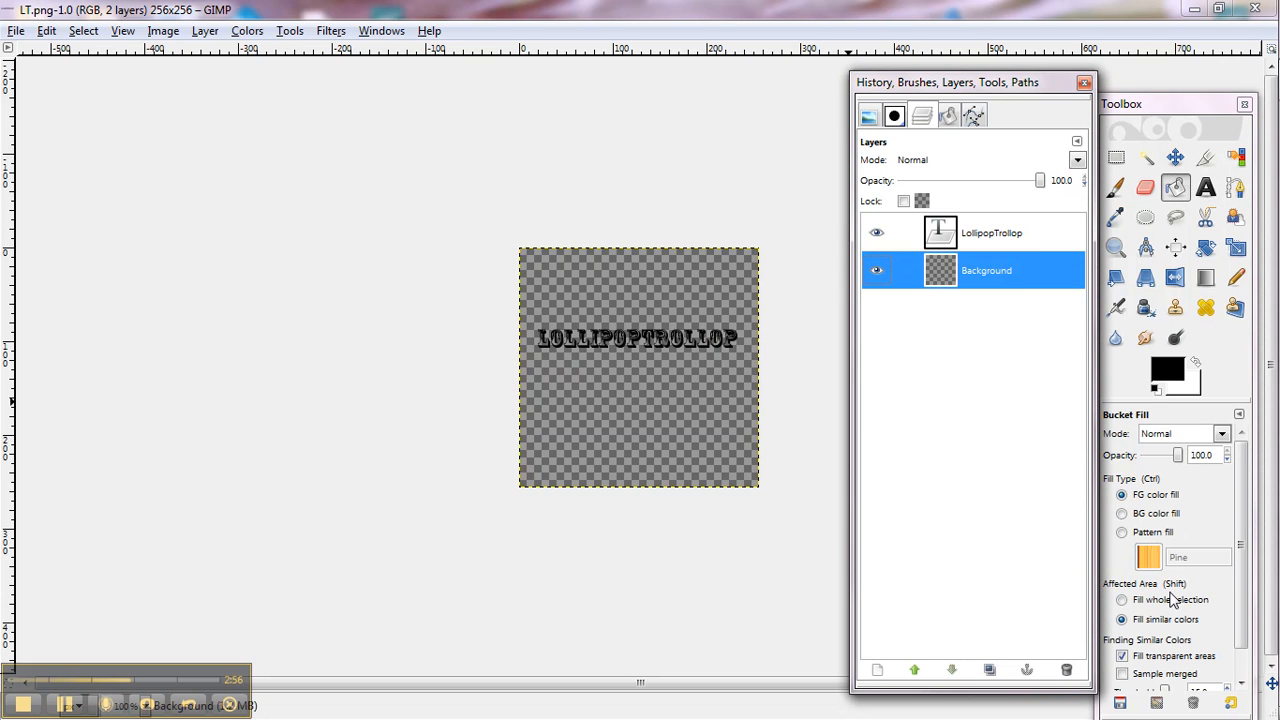
pyautogui.click(1124, 602)
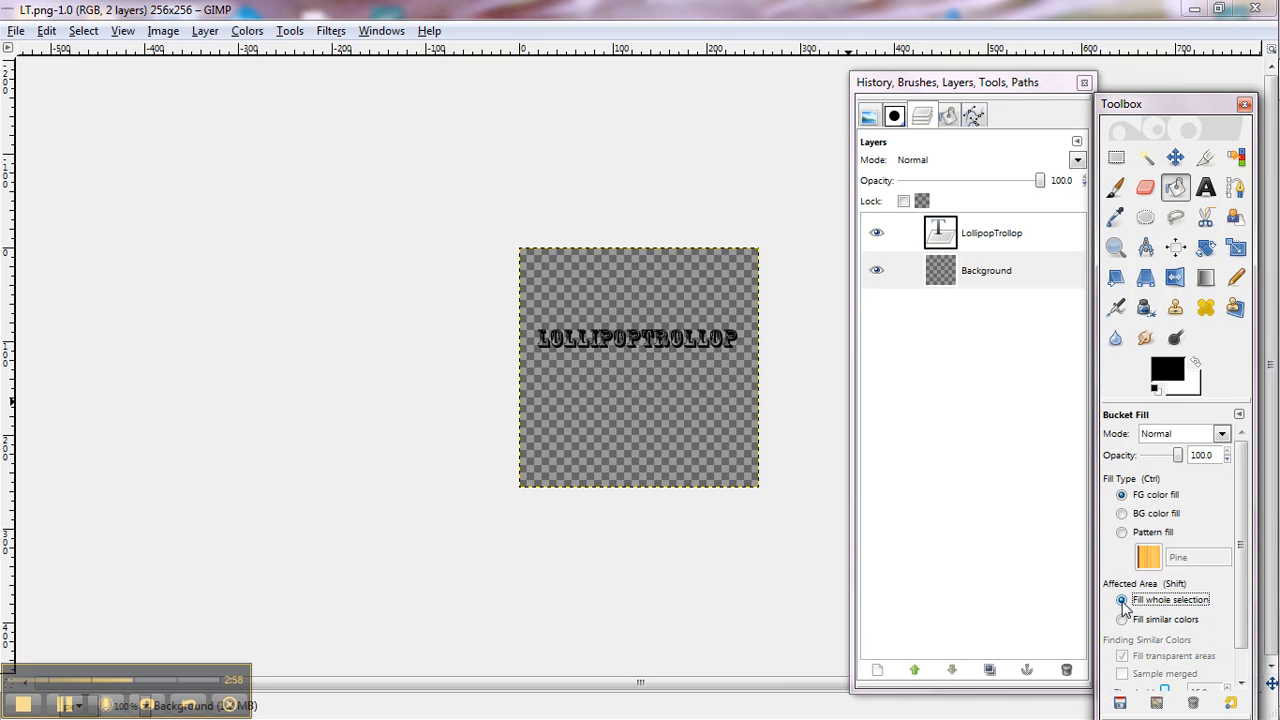
pyautogui.click(649, 405)
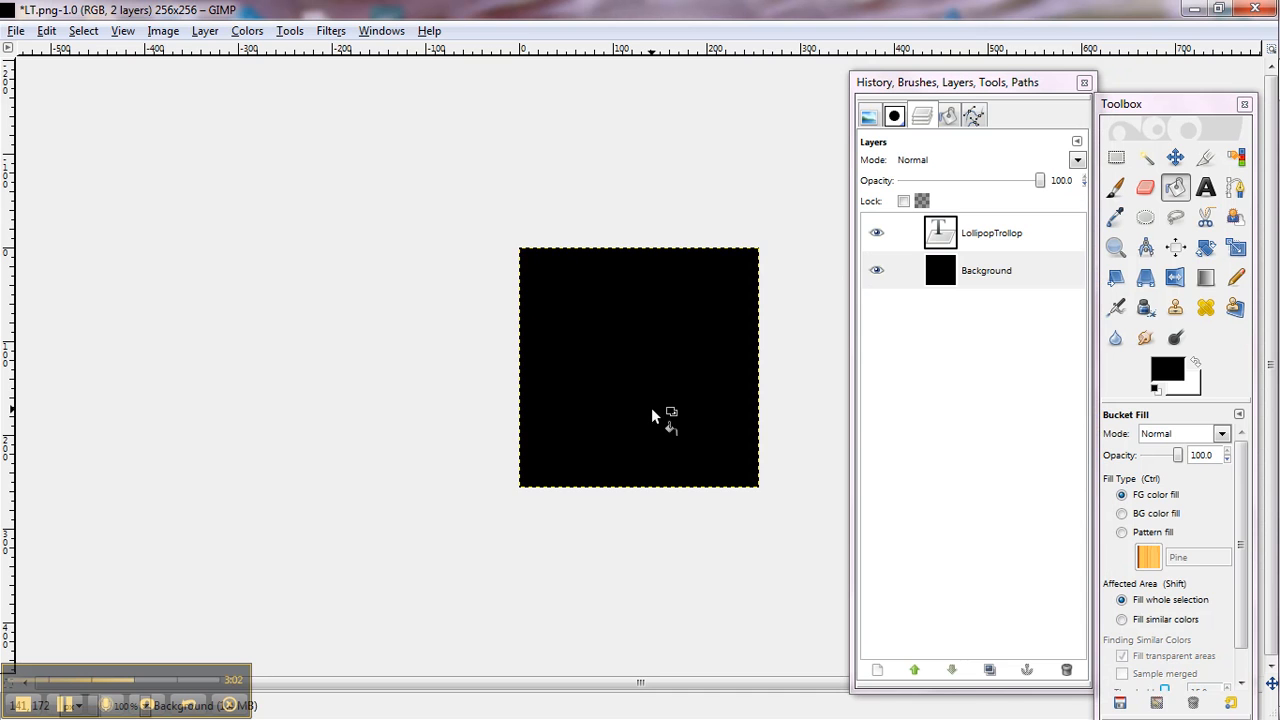
# Colorize the LollipopTrollop text layer with lightness 100 to turn the lettering white
pyautogui.click(985, 244)
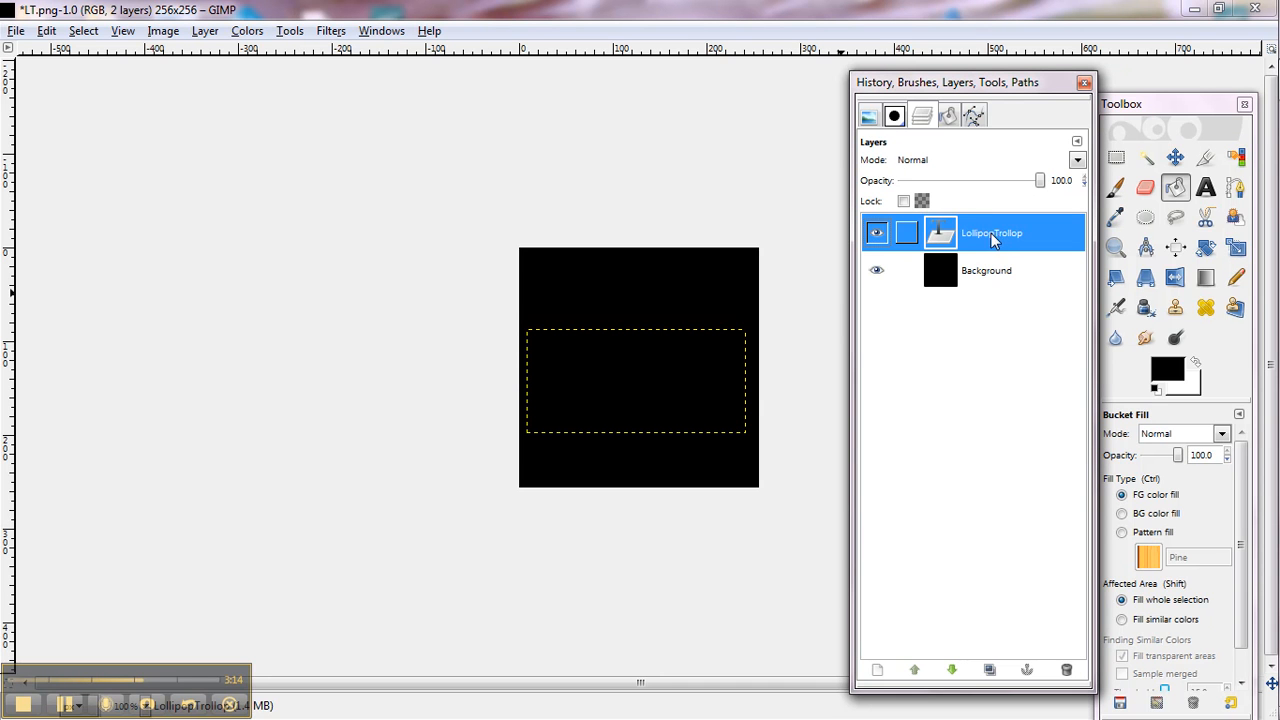
pyautogui.click(265, 37)
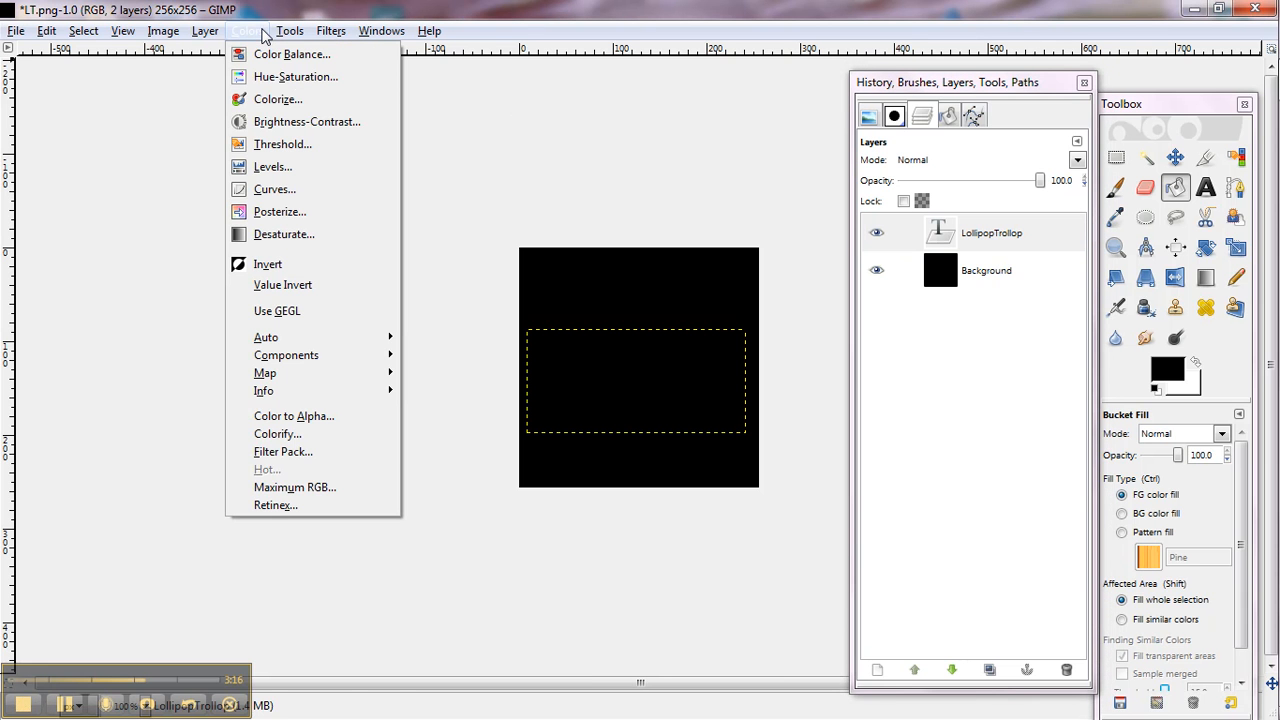
pyautogui.click(268, 101)
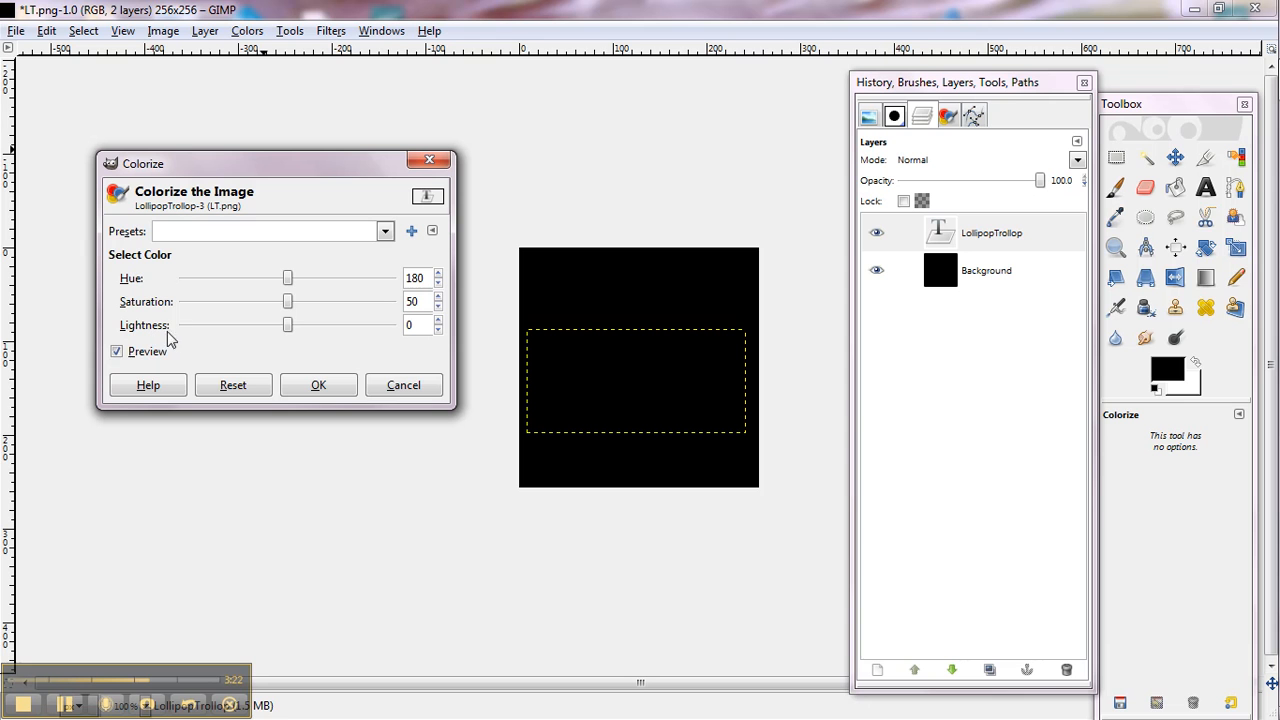
pyautogui.moveTo(290, 328); pyautogui.dragTo(417, 343)
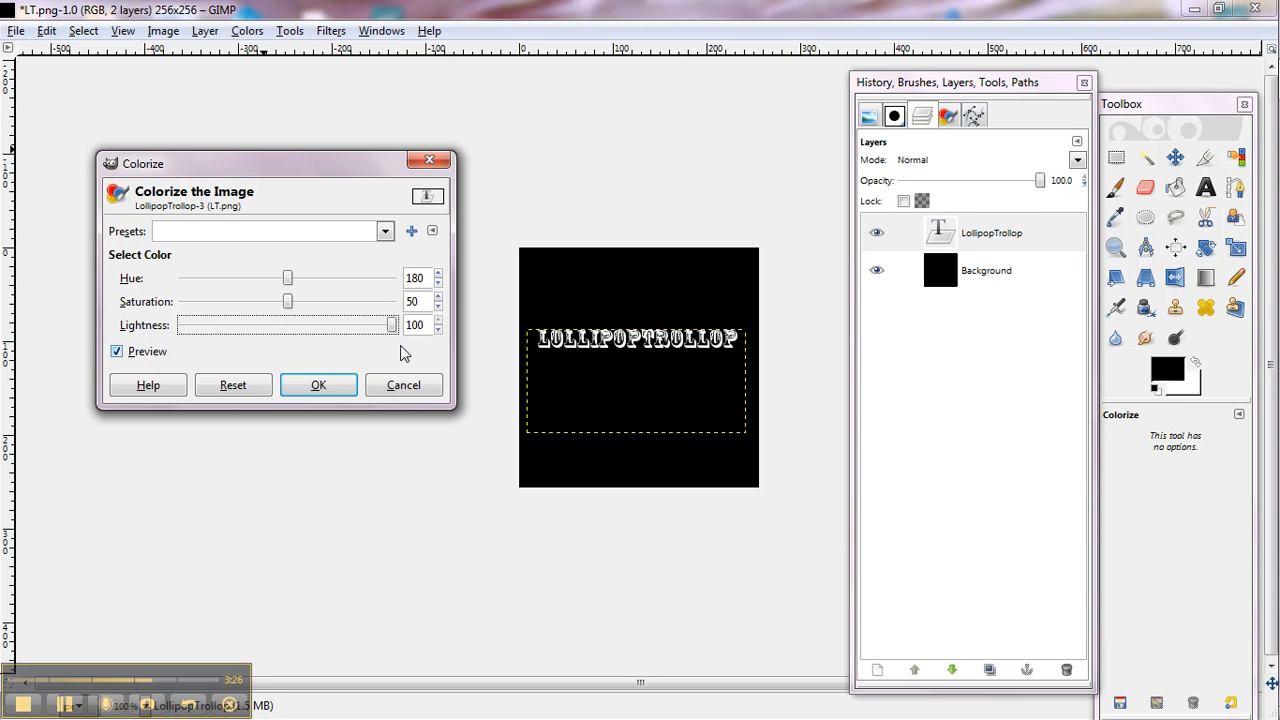
pyautogui.click(318, 386)
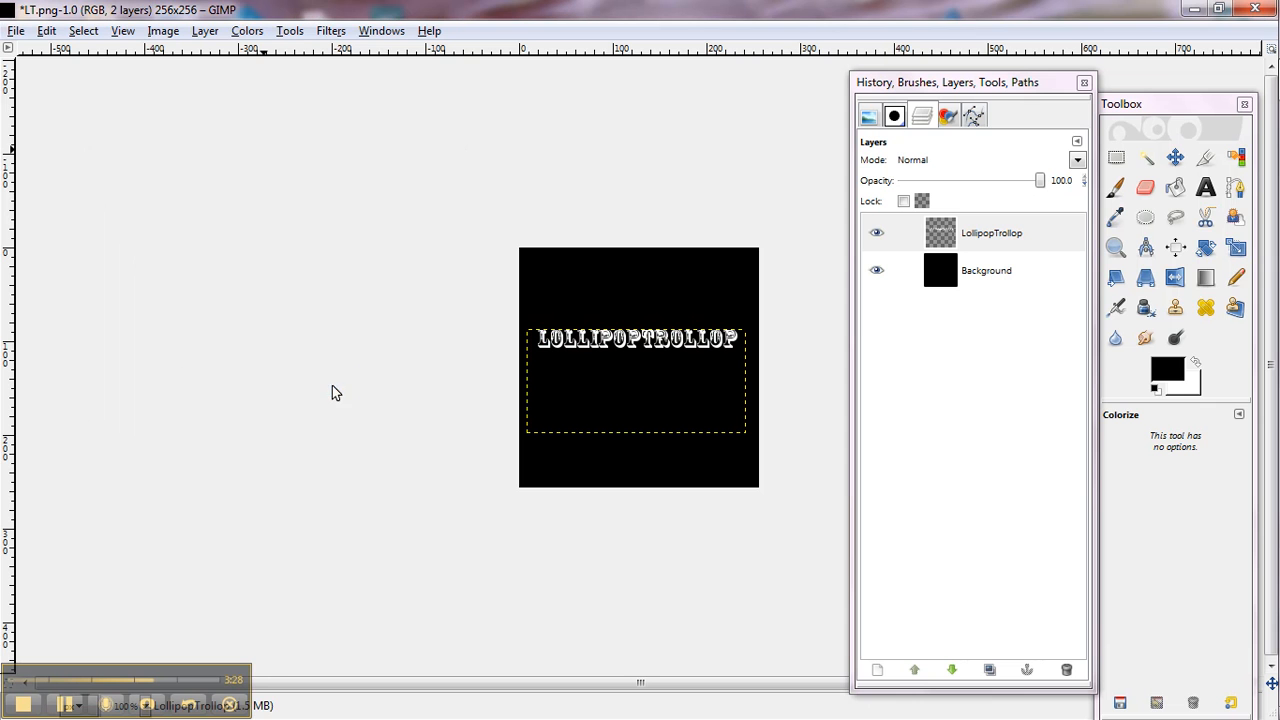
# Save the black-background version to the Desktop as LT OP.png, exporting it with its visible layers merged
pyautogui.click(15, 34)
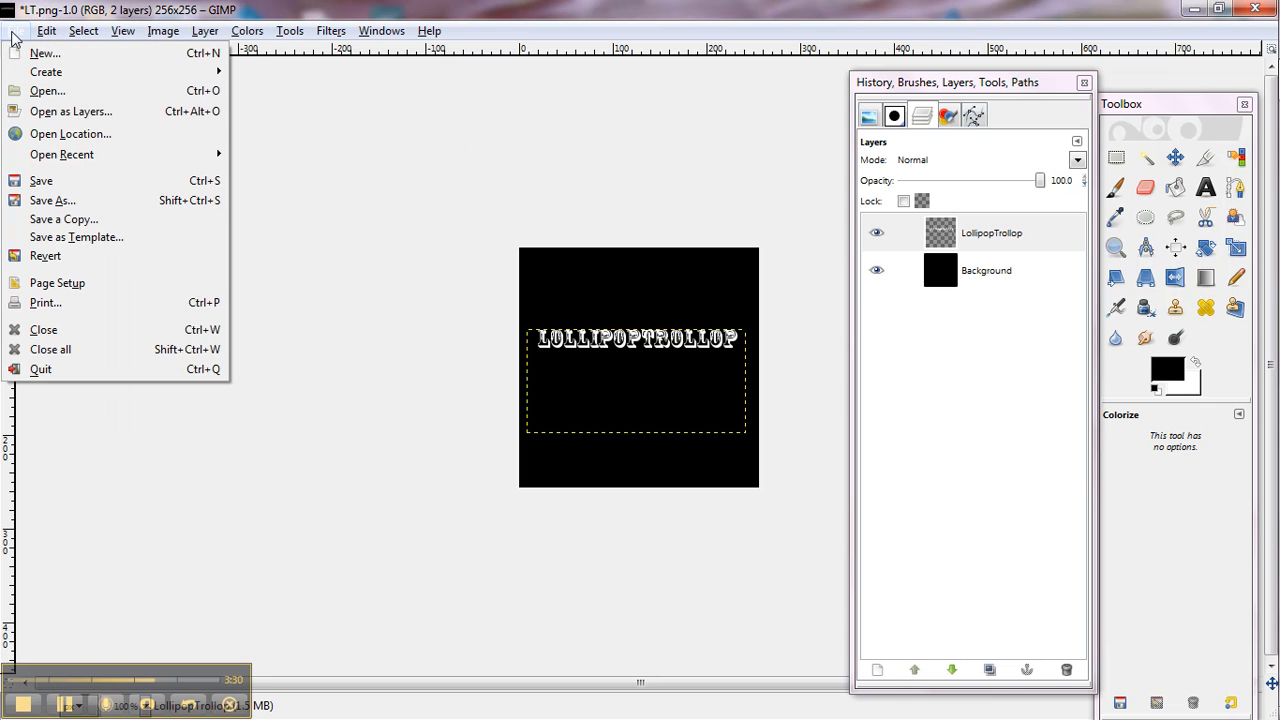
pyautogui.click(42, 201)
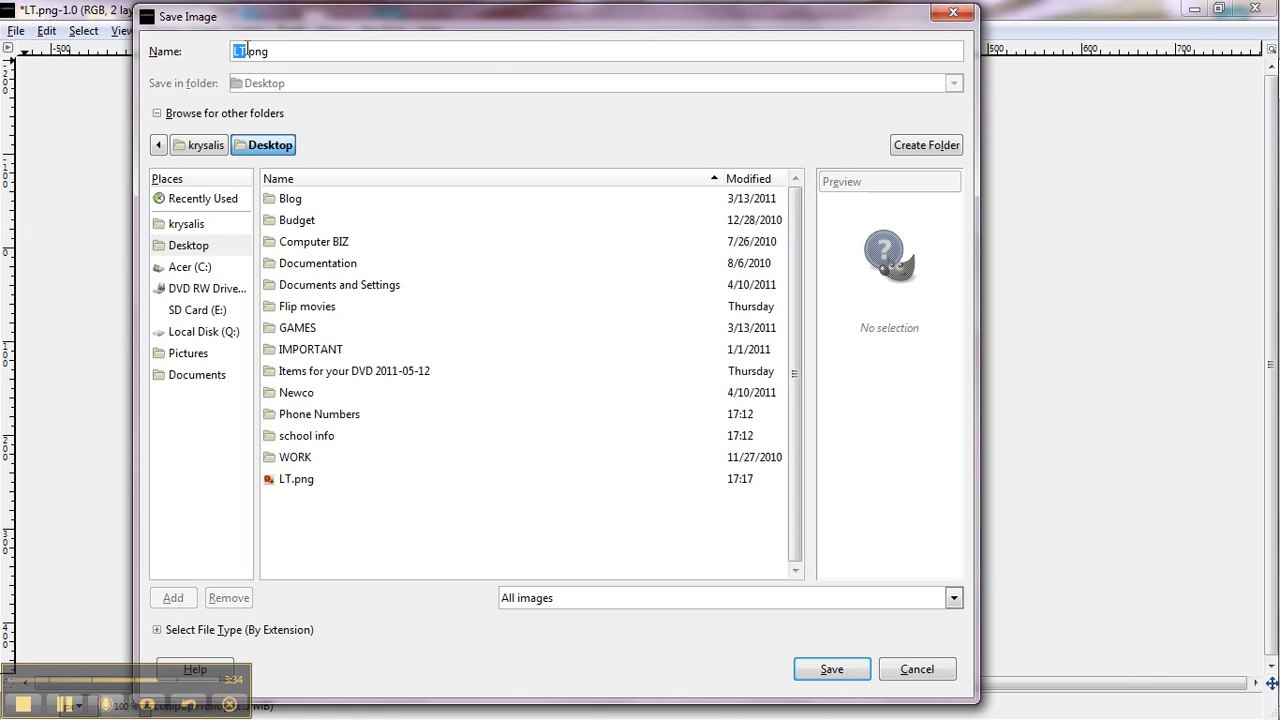
pyautogui.click(246, 51)
pyautogui.write('OP')
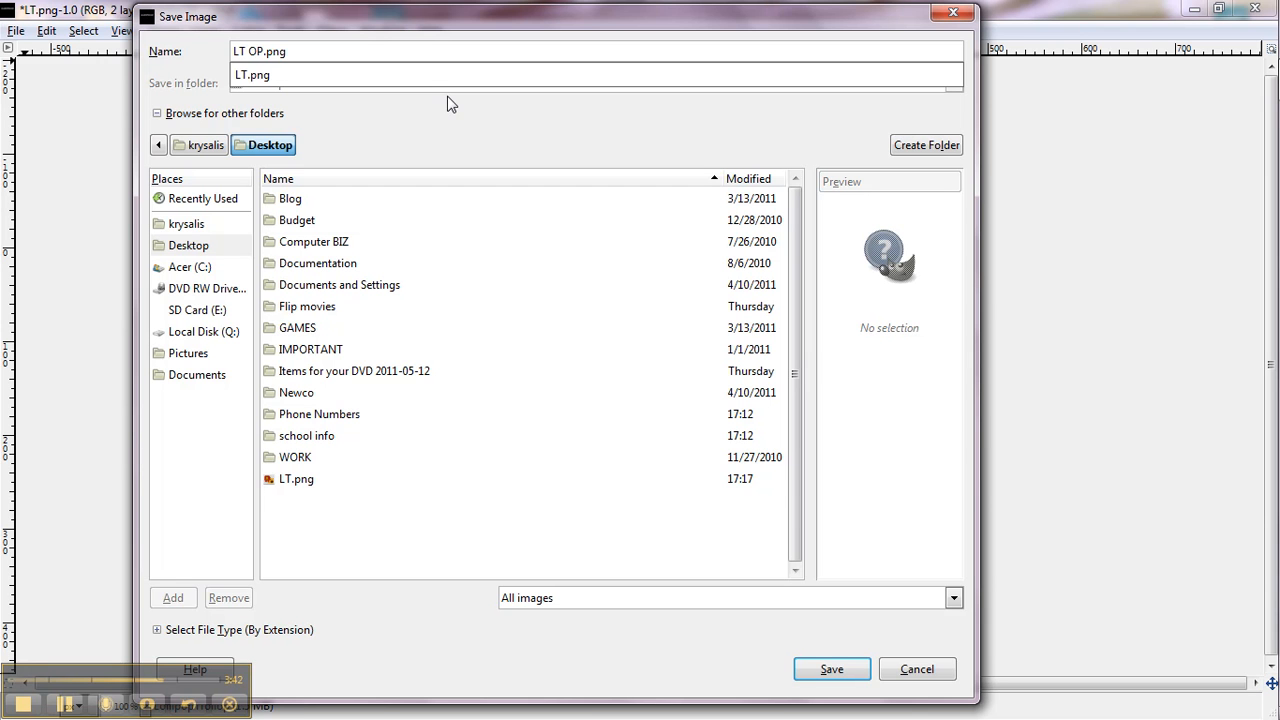
pyautogui.click(822, 664)
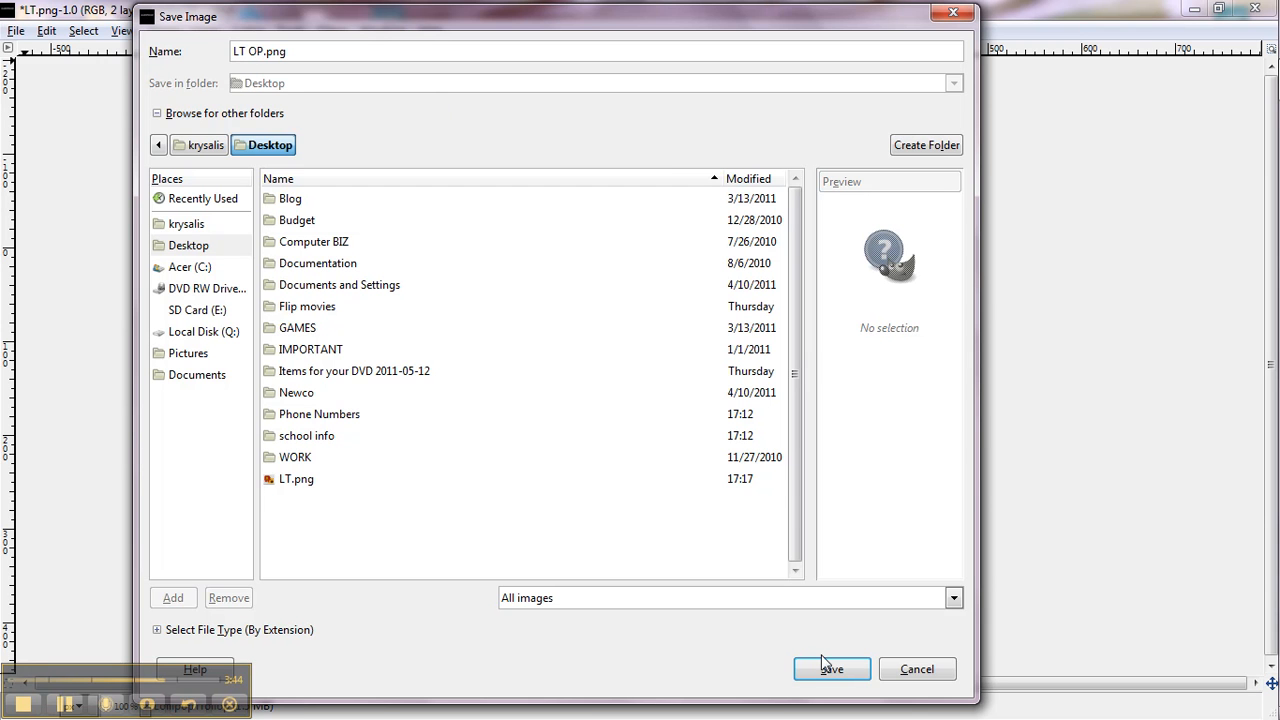
pyautogui.click(824, 668)
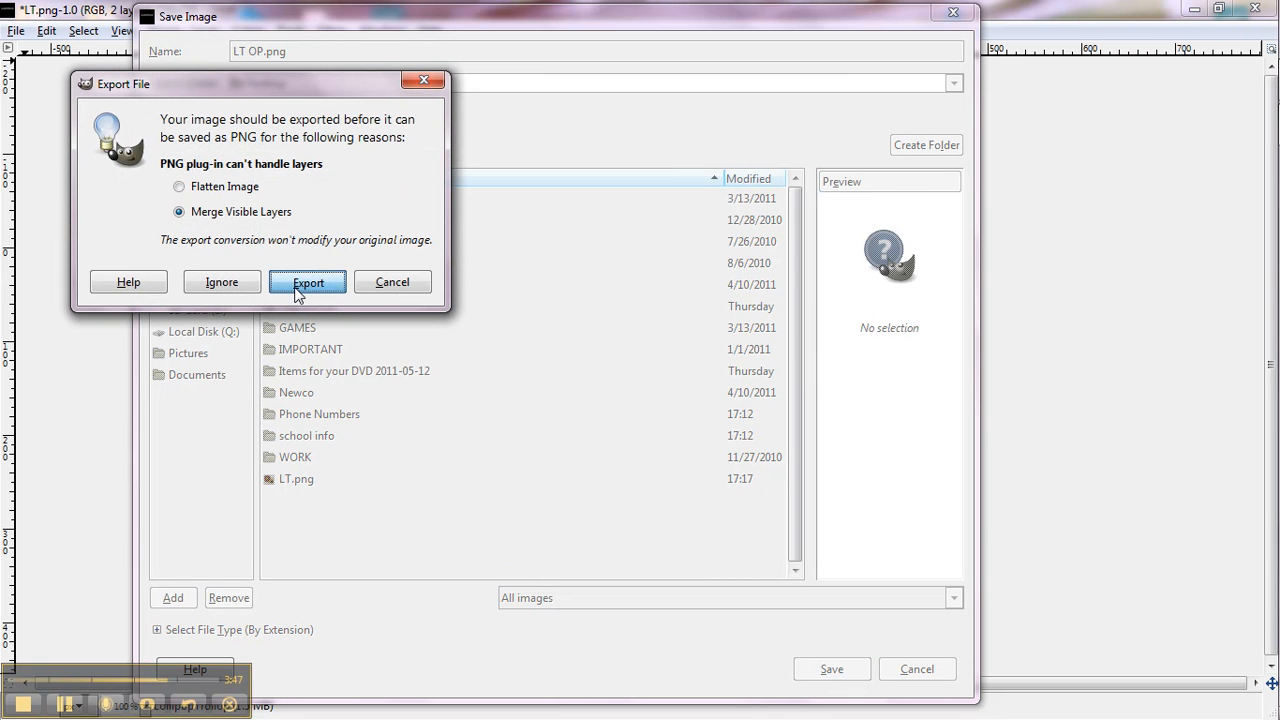
pyautogui.click(300, 285)
pyautogui.click(258, 420)
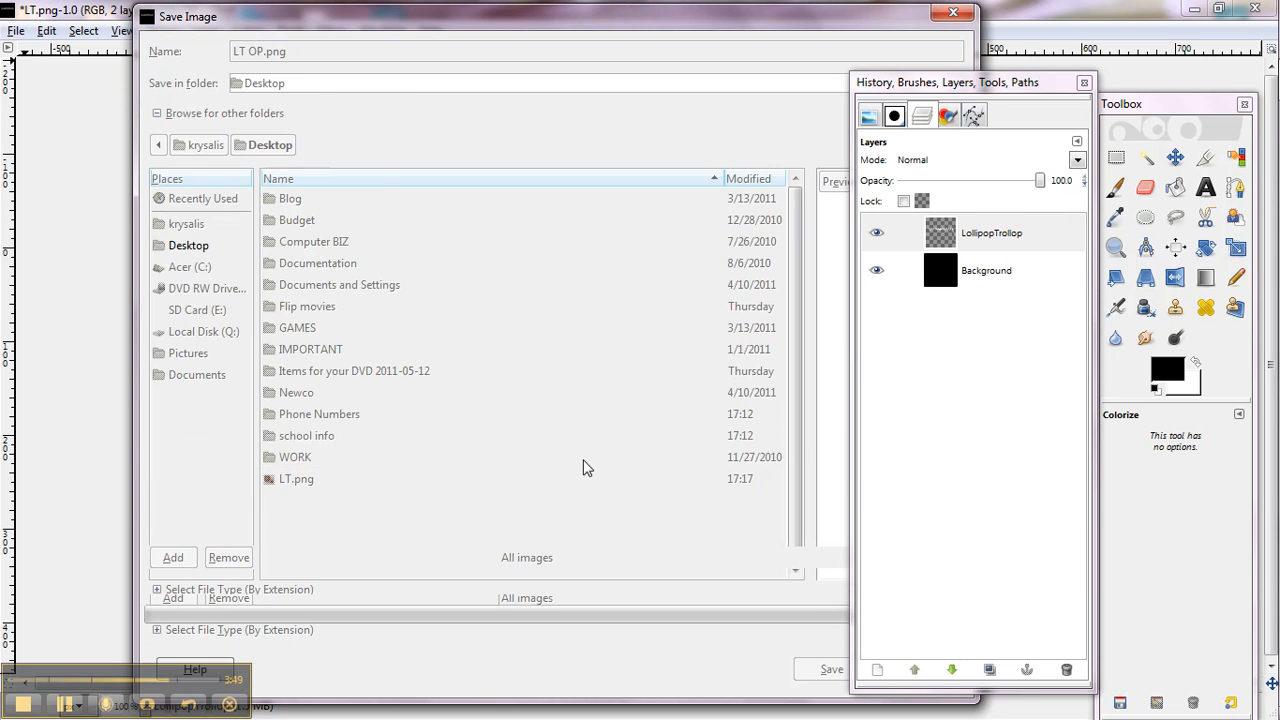